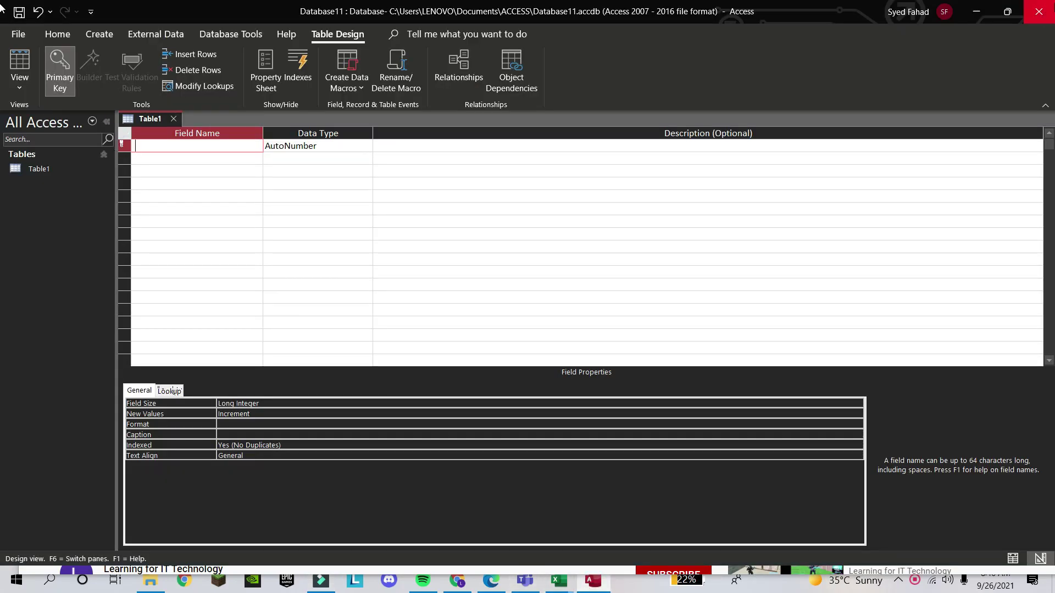
# Close Access and Database11, discarding the unsaved table design changes
pyautogui.click(1039, 12)
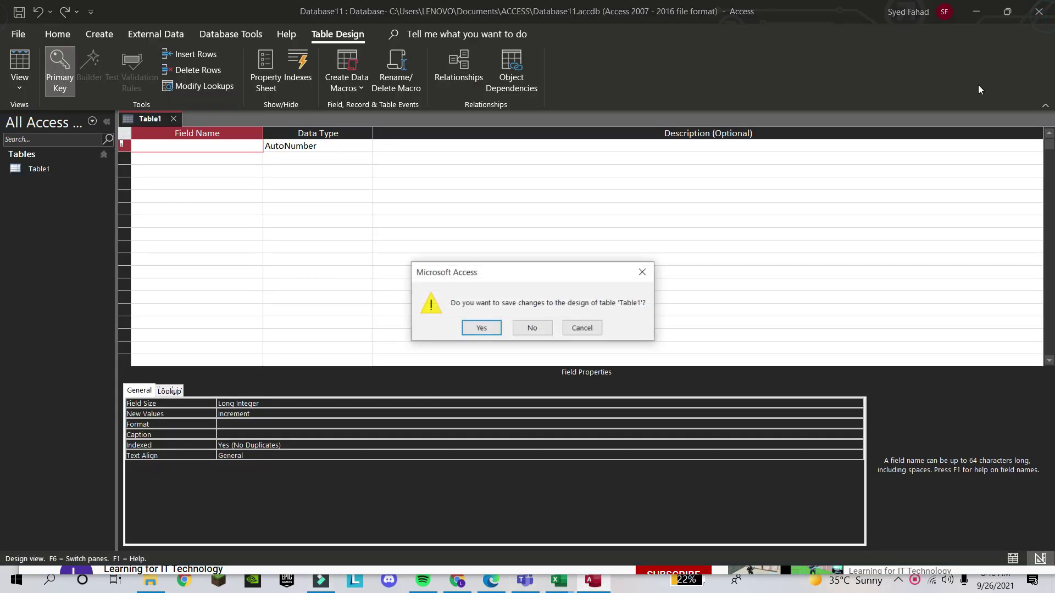
pyautogui.click(532, 328)
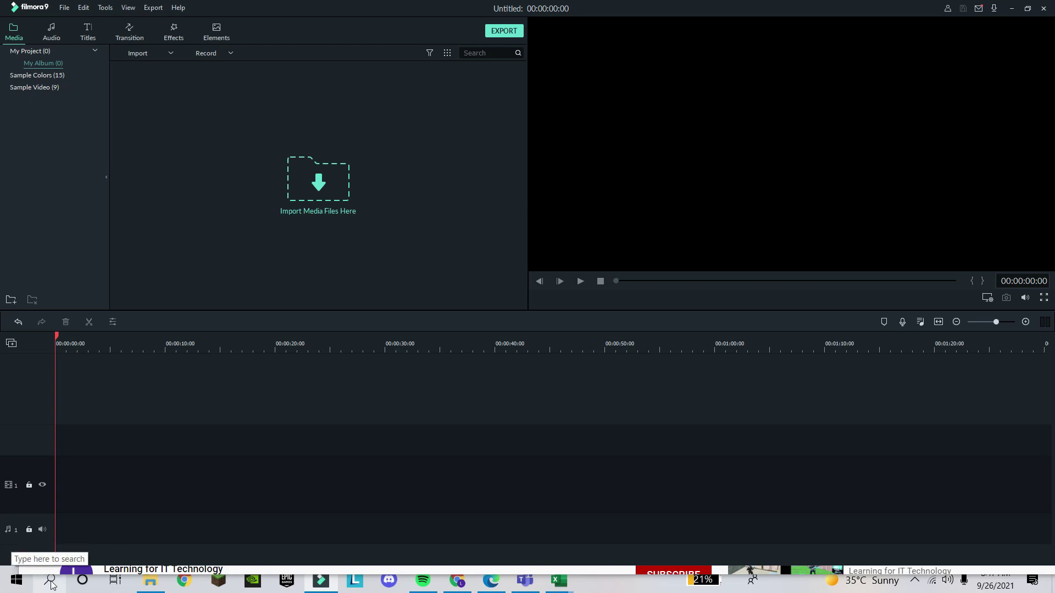
# Search Windows for 'acces' and launch Microsoft Access
pyautogui.click(51, 581)
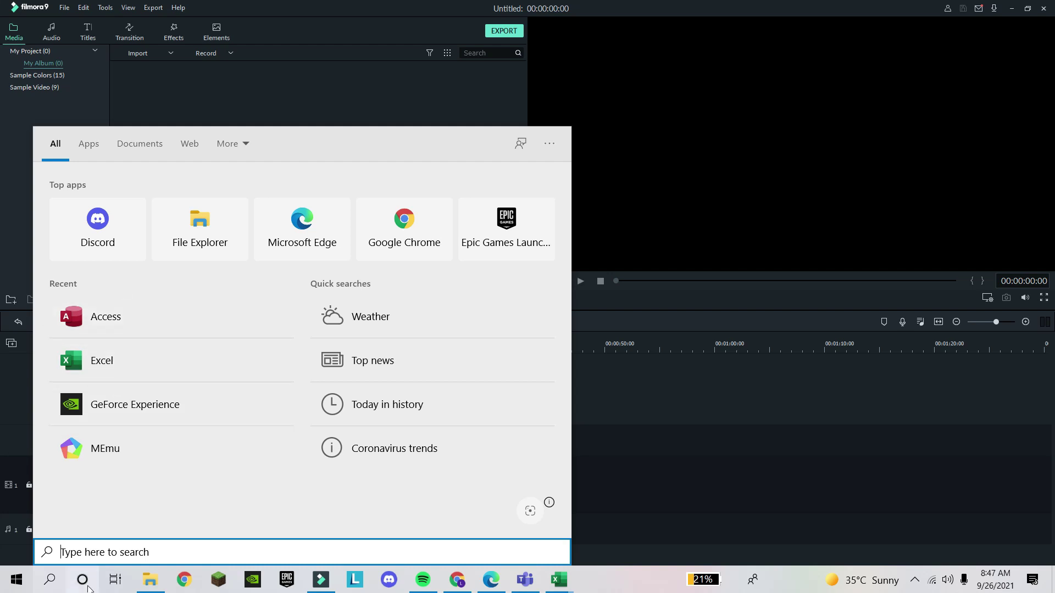
pyautogui.click(97, 551)
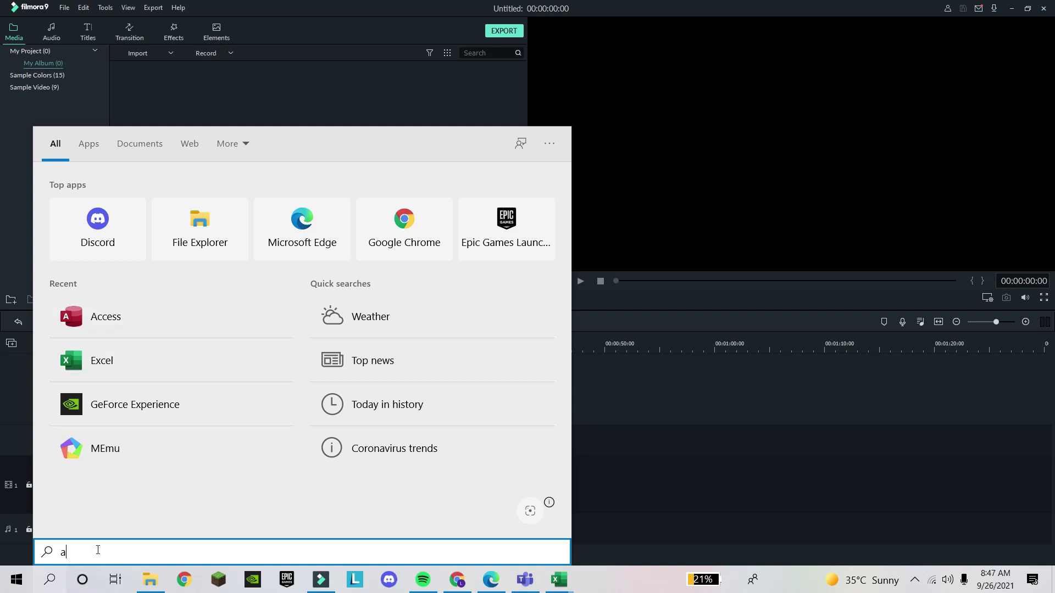
pyautogui.write('acces')
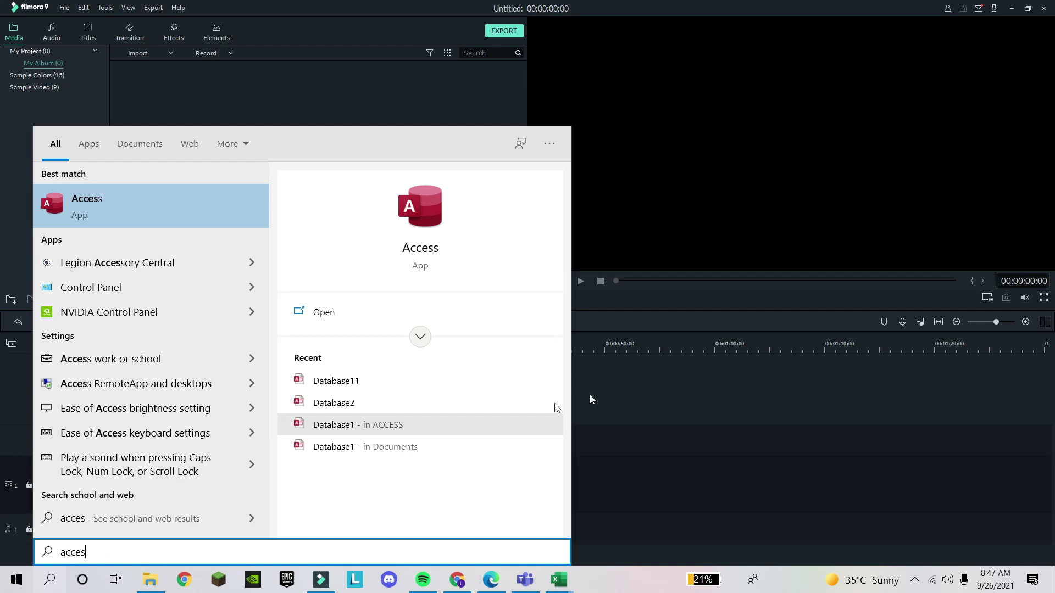
pyautogui.click(190, 213)
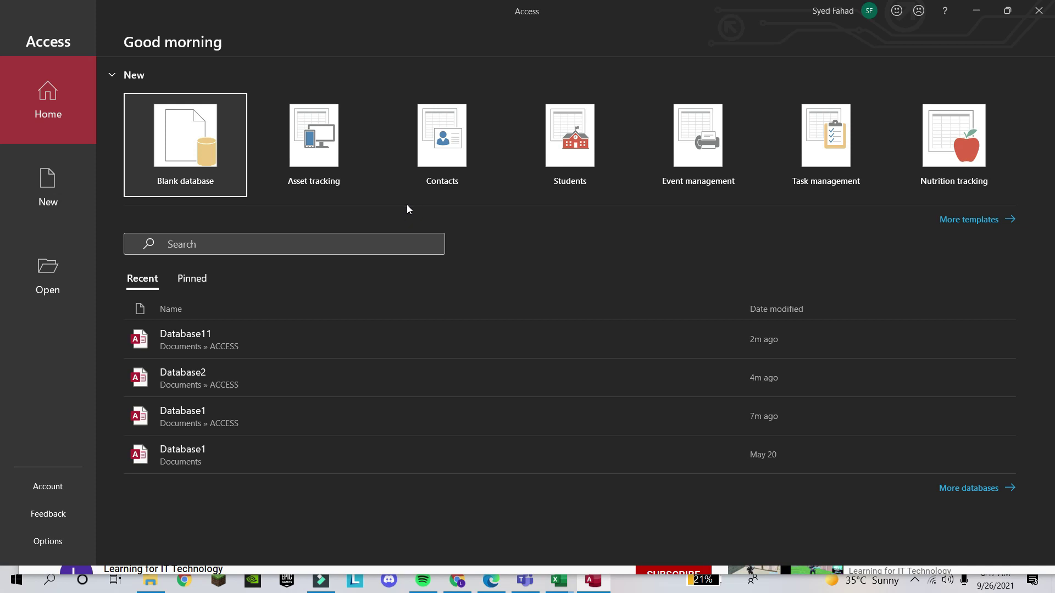
# Set up a blank database named Grocessary.accdb in the Documents\ACCESS folder
pyautogui.click(220, 154)
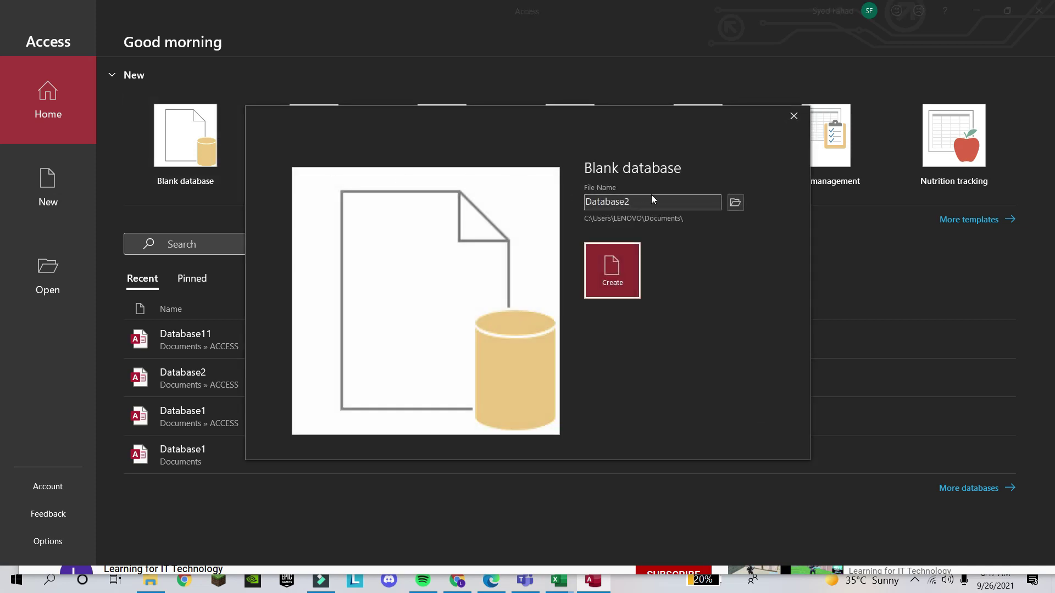
pyautogui.doubleClick(653, 203)
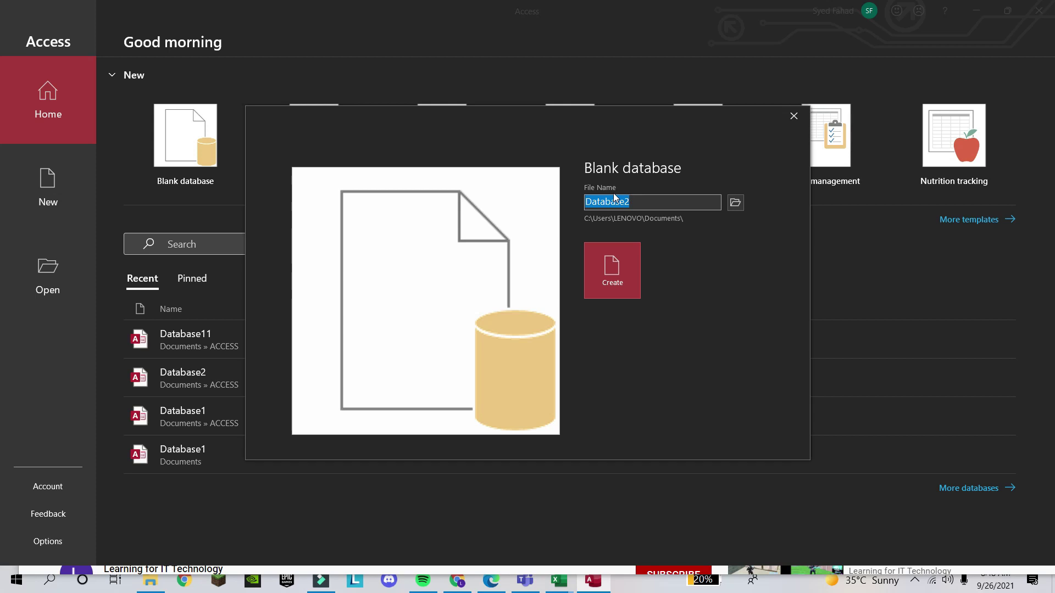
pyautogui.write('Grocessary')
pyautogui.click(738, 205)
pyautogui.doubleClick(165, 107)
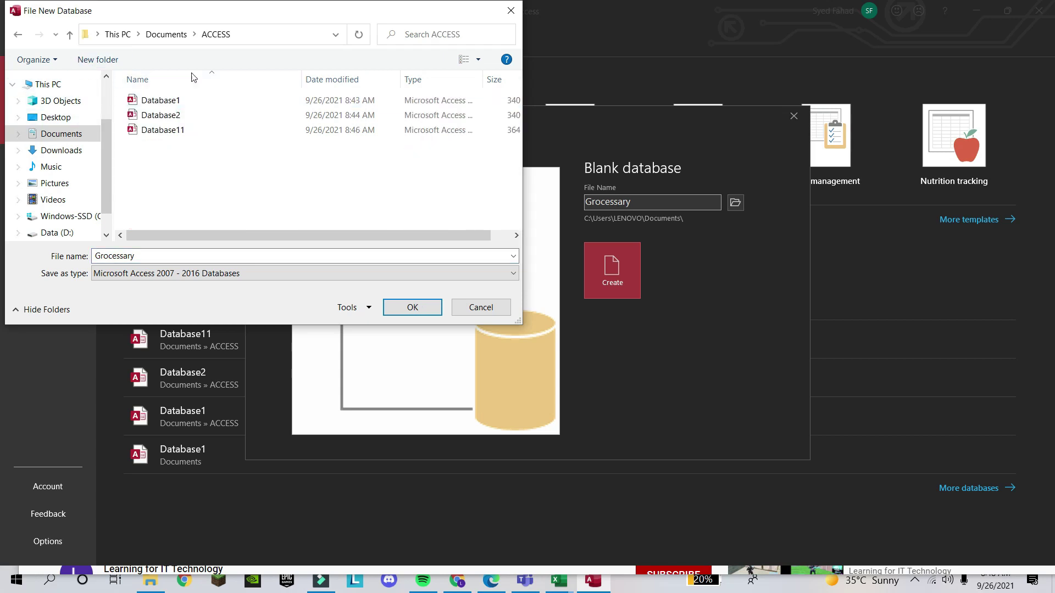
pyautogui.click(423, 307)
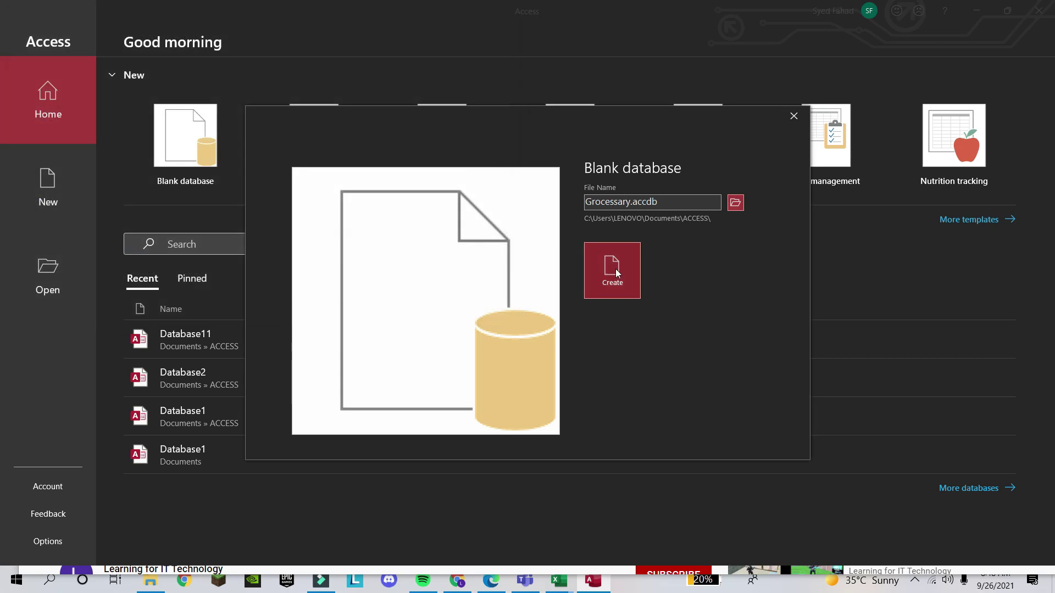
# Create Grocessary.accdb so it opens with an empty Table1 in Datasheet View
pyautogui.click(615, 270)
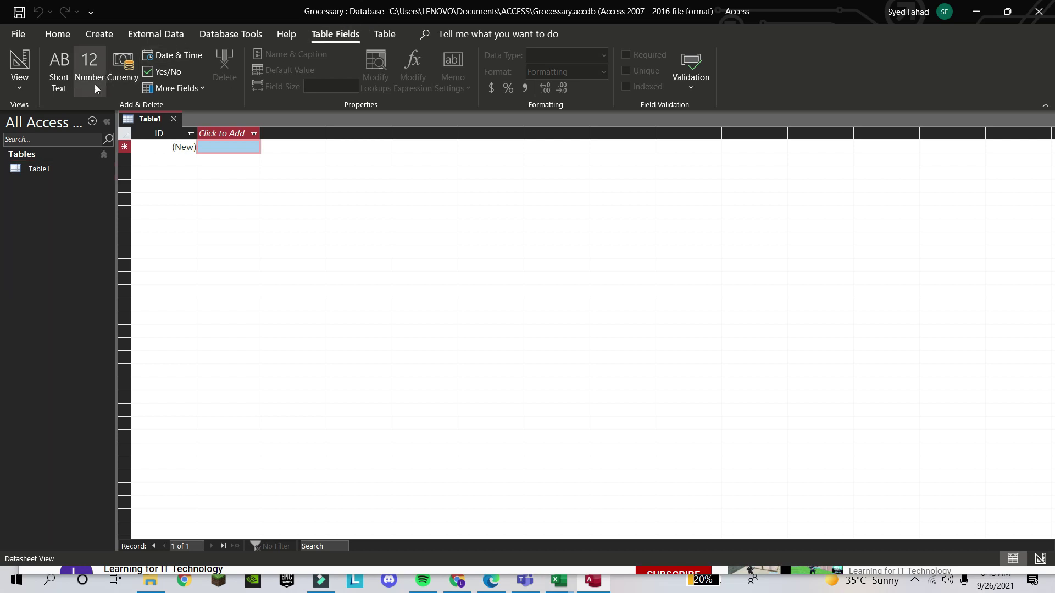
# Switch Table1 to Design View, bringing up the Save As name prompt
pyautogui.rightClick(48, 168)
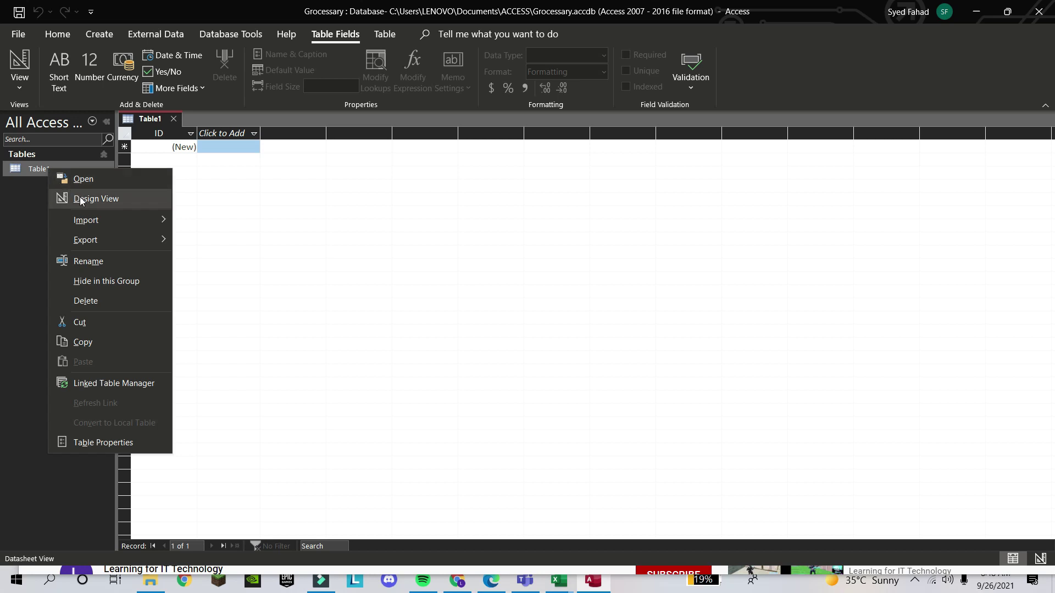
pyautogui.click(337, 39)
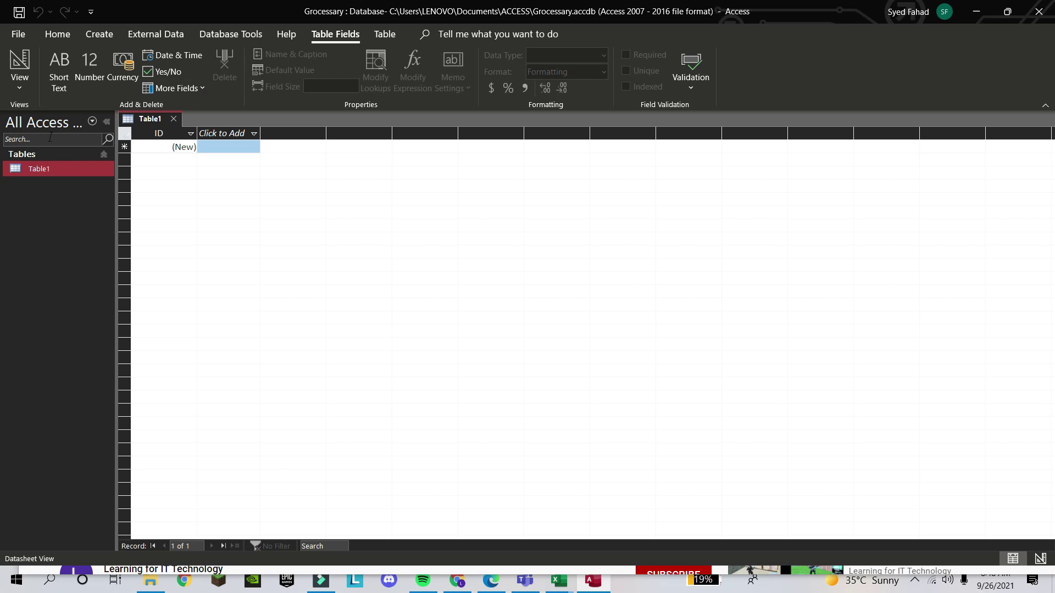
pyautogui.click(26, 82)
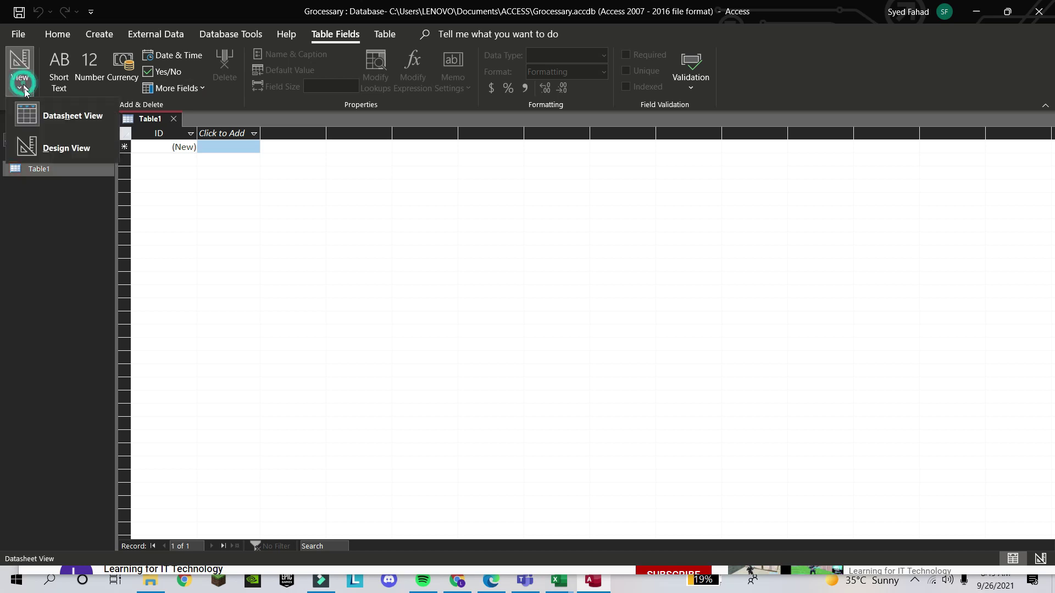
pyautogui.click(48, 155)
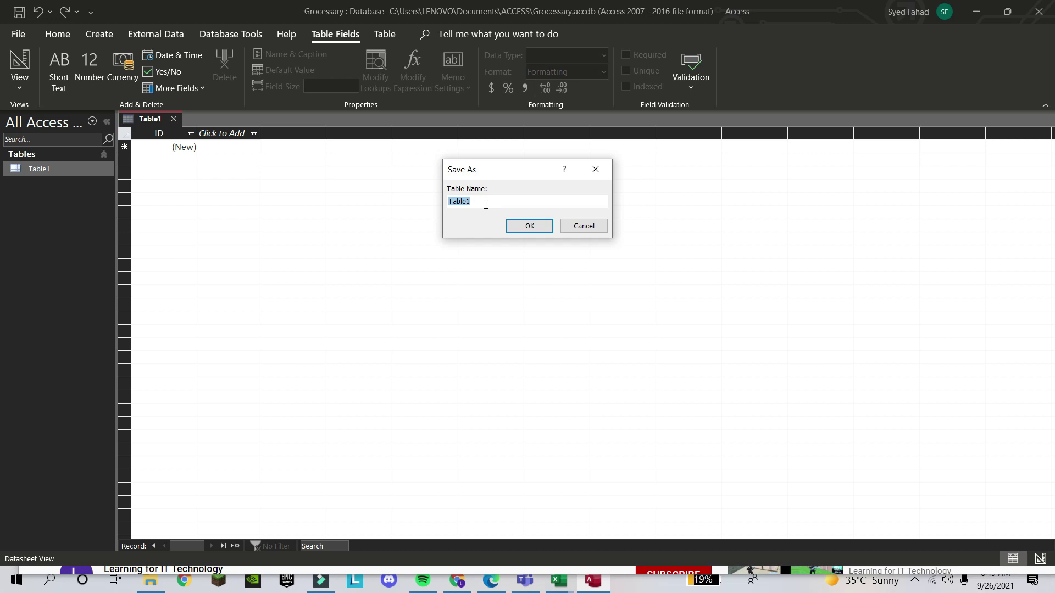
# Save the table as Table1 and delete the default ID field name
pyautogui.click(525, 228)
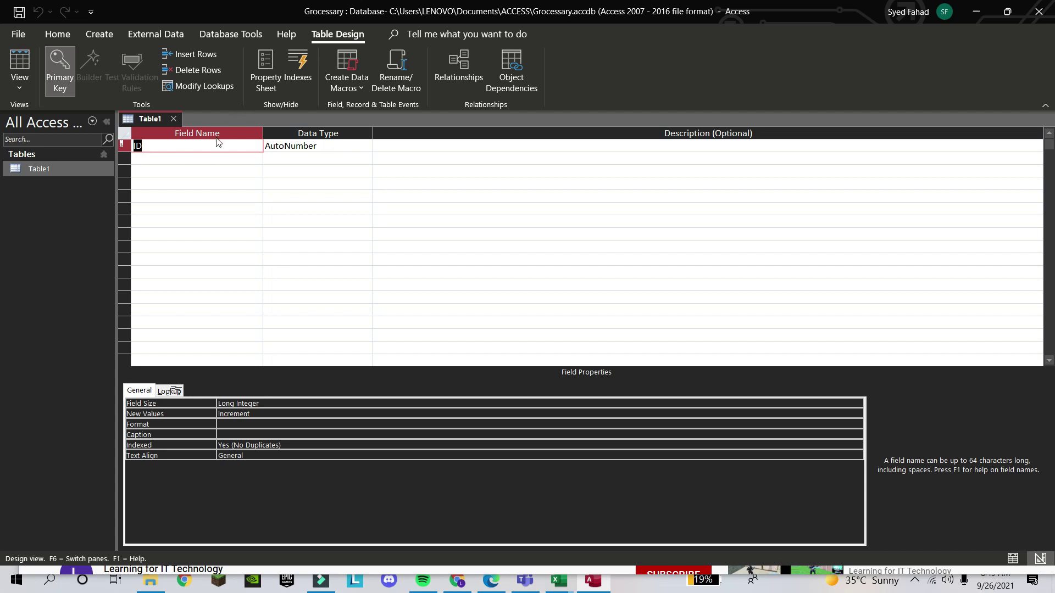
pyautogui.press('BackSpace')
# Enter 'Product' as the first field name, correcting a stray space
pyautogui.write('Produ')
pyautogui.press('BackSpace')
pyautogui.press('BackSpace')
pyautogui.press('BackSpace')
pyautogui.write('ct')
# Dismiss the repeated naming-rules warnings raised by the Product field name
pyautogui.click(318, 148)
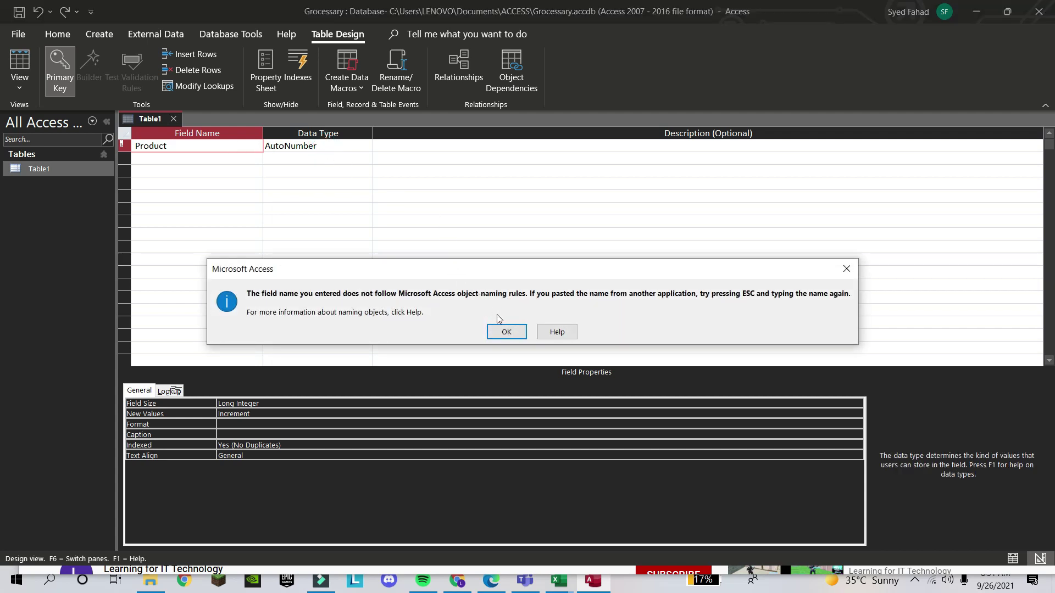
pyautogui.click(505, 331)
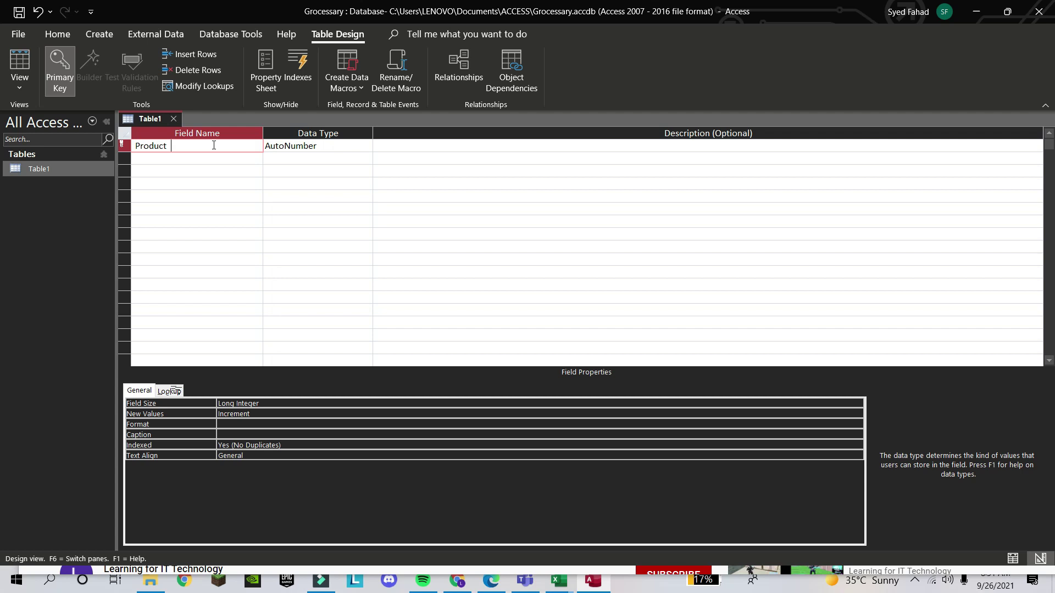
pyautogui.click(277, 146)
pyautogui.click(505, 331)
# Rename the first field to 'product id', keeping its AutoNumber data type
pyautogui.press('BackSpace')
pyautogui.write('id')
pyautogui.click(306, 146)
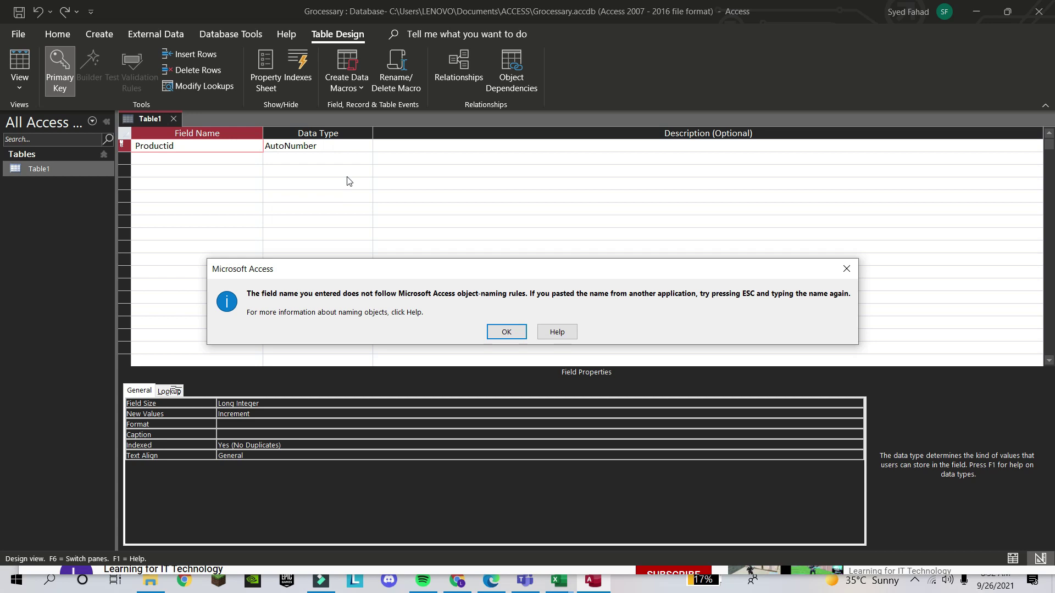
pyautogui.press('Escape')
pyautogui.press('Escape')
pyautogui.write('pro')
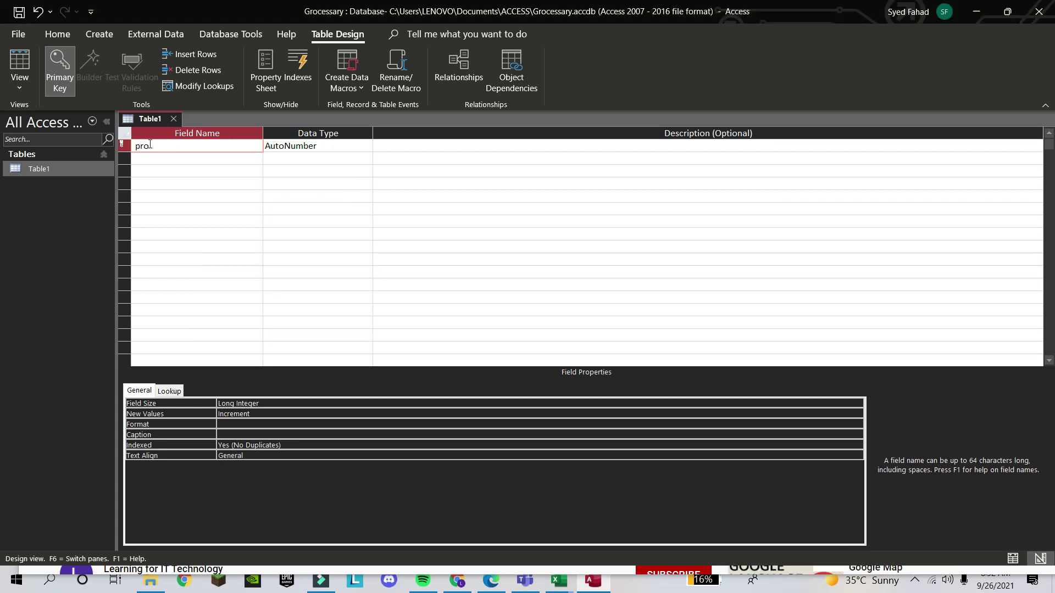
pyautogui.write('duct  id')
pyautogui.click(328, 147)
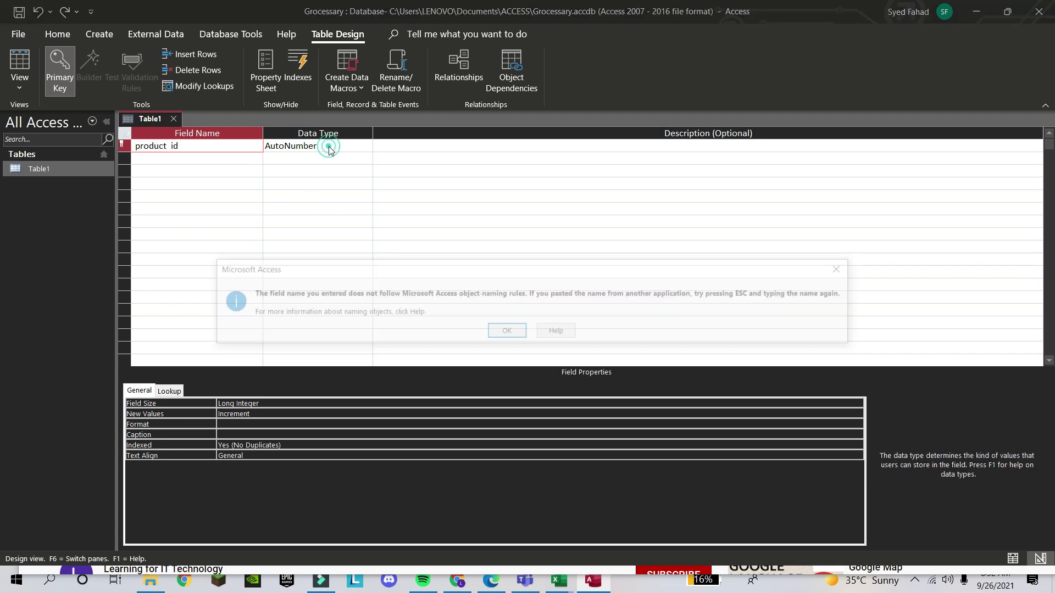
pyautogui.click(506, 332)
pyautogui.click(275, 146)
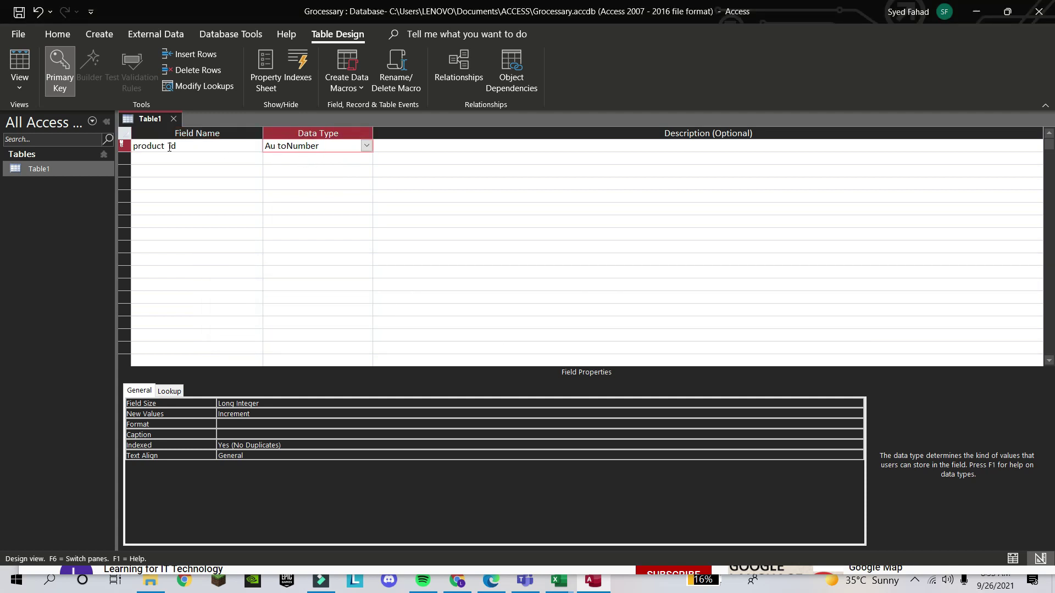
pyautogui.click(365, 146)
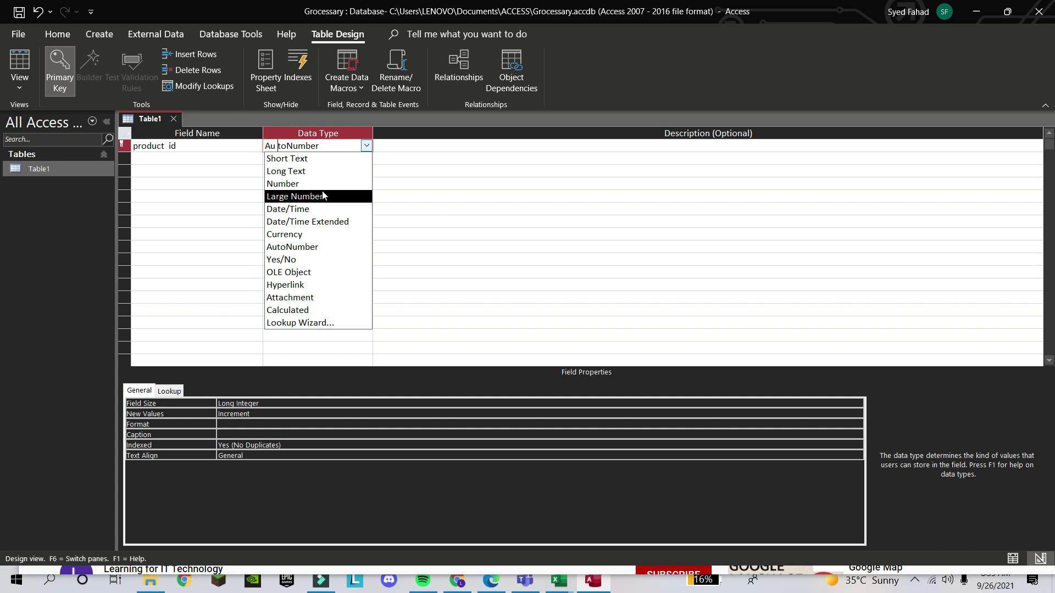
pyautogui.click(324, 248)
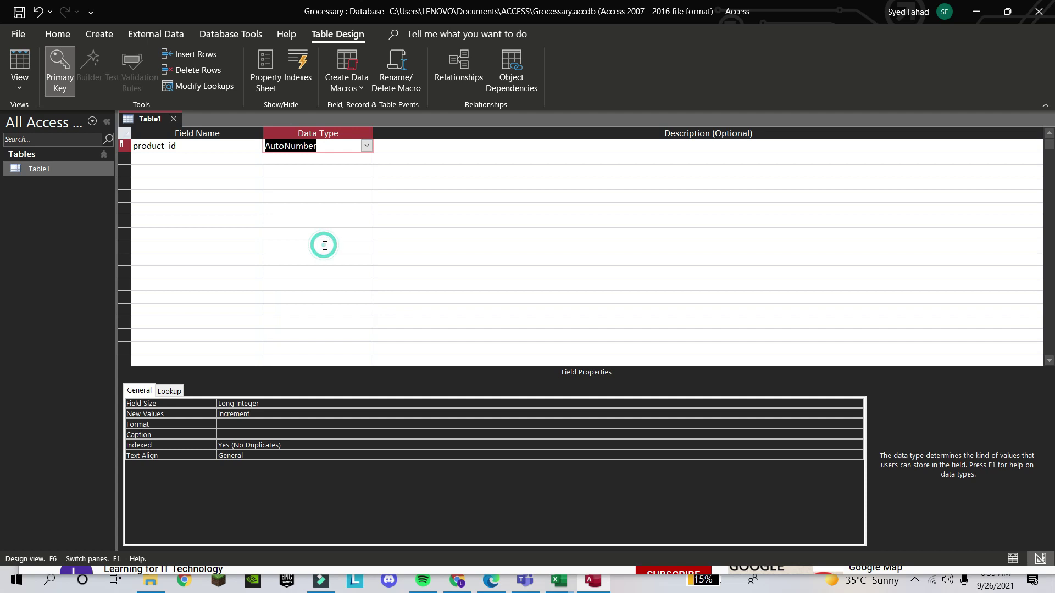
pyautogui.click(170, 146)
# Reduce 'product id' to a single space and add a second field, Pname, as Short Text
pyautogui.press('BackSpace')
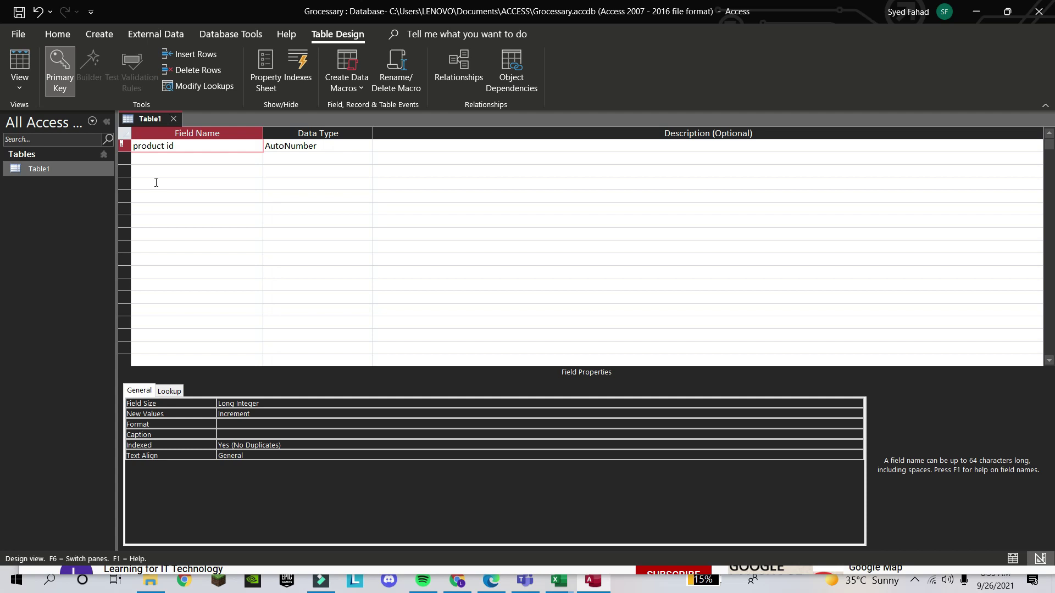
pyautogui.click(197, 159)
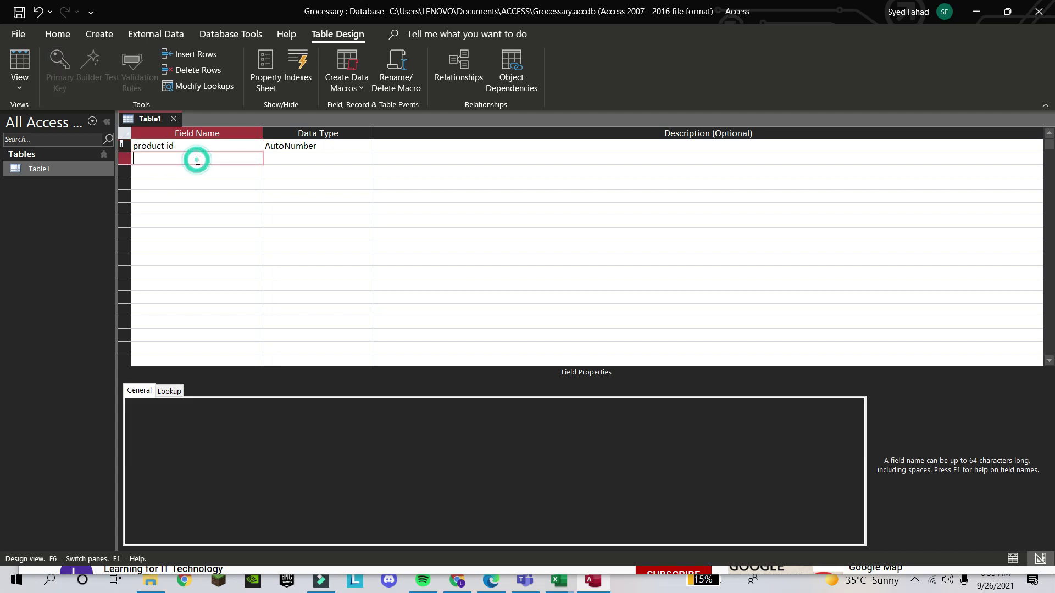
pyautogui.write('Qua')
pyautogui.press('BackSpace')
pyautogui.press('BackSpace')
pyautogui.press('BackSpace')
pyautogui.write('Pname')
pyautogui.press('Tab')
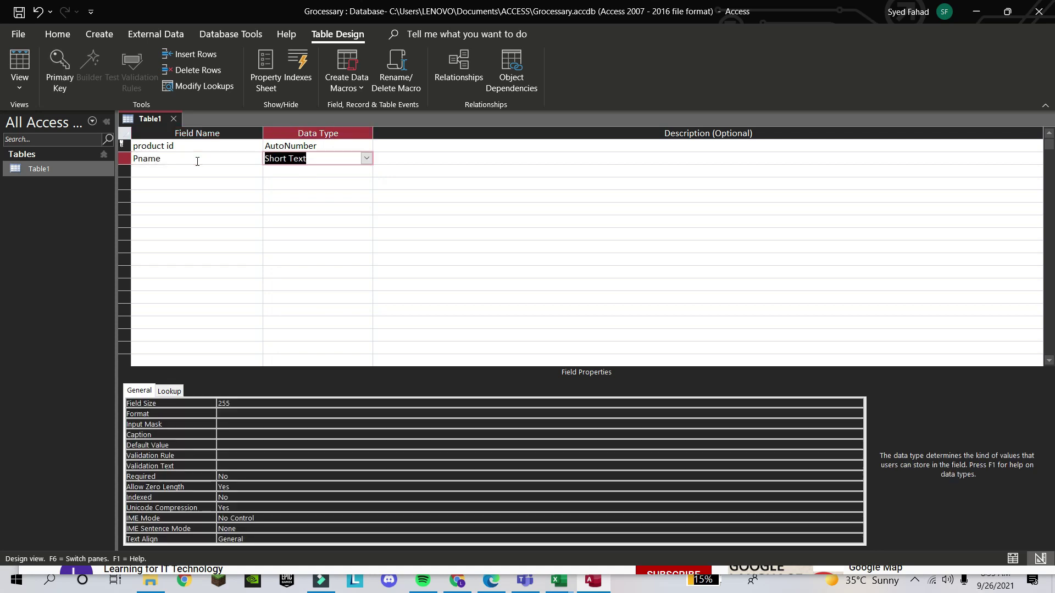
# Change the Pname field's data type from Short Text to Long Text
pyautogui.click(366, 158)
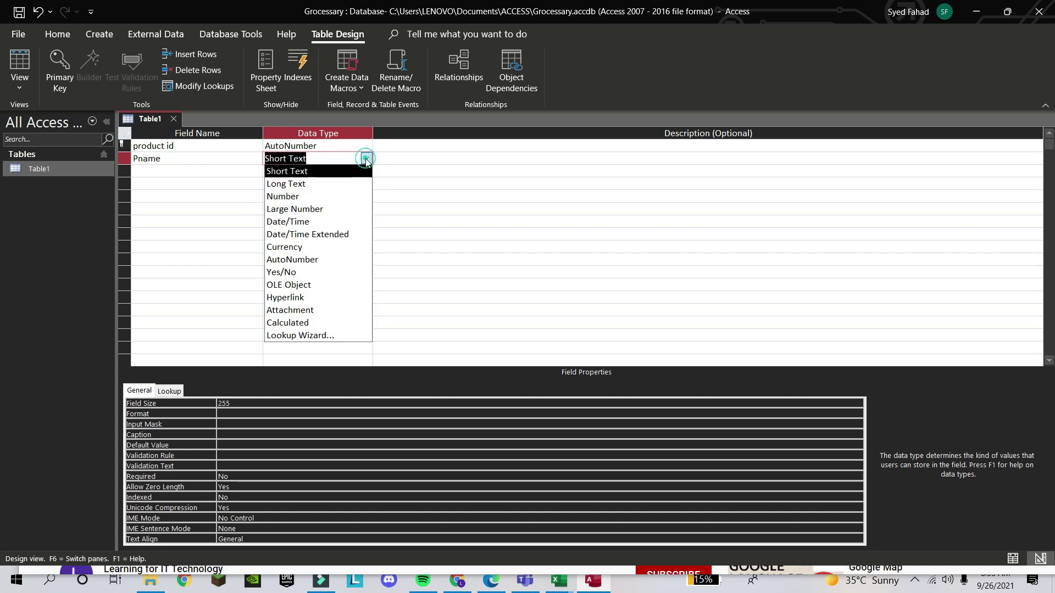
pyautogui.click(313, 183)
# Add a third field named Quantity with the Number data type
pyautogui.click(183, 171)
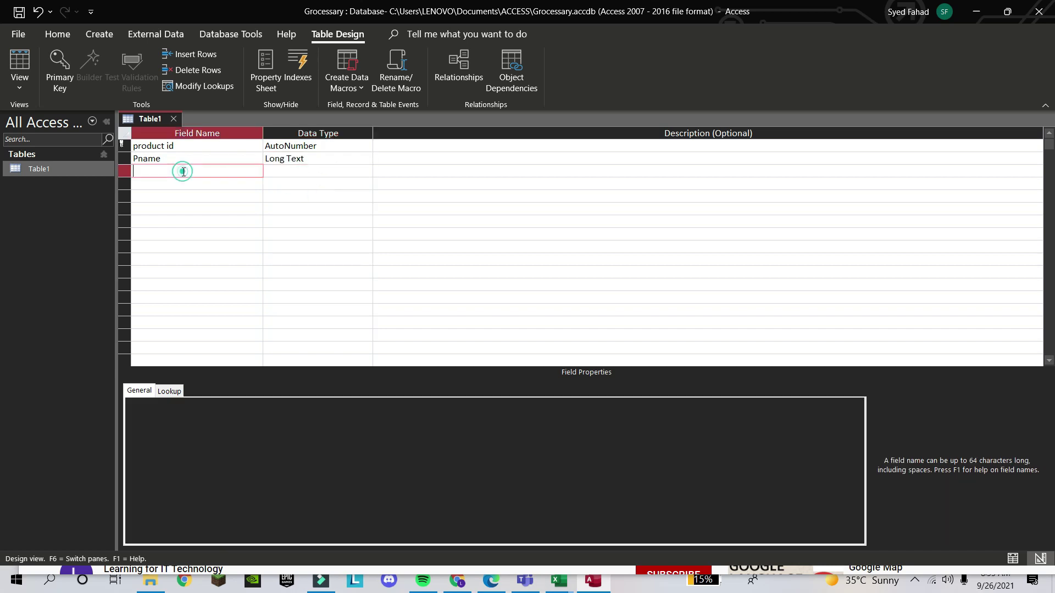
pyautogui.write('Q')
pyautogui.write('uantity')
pyautogui.press('Tab')
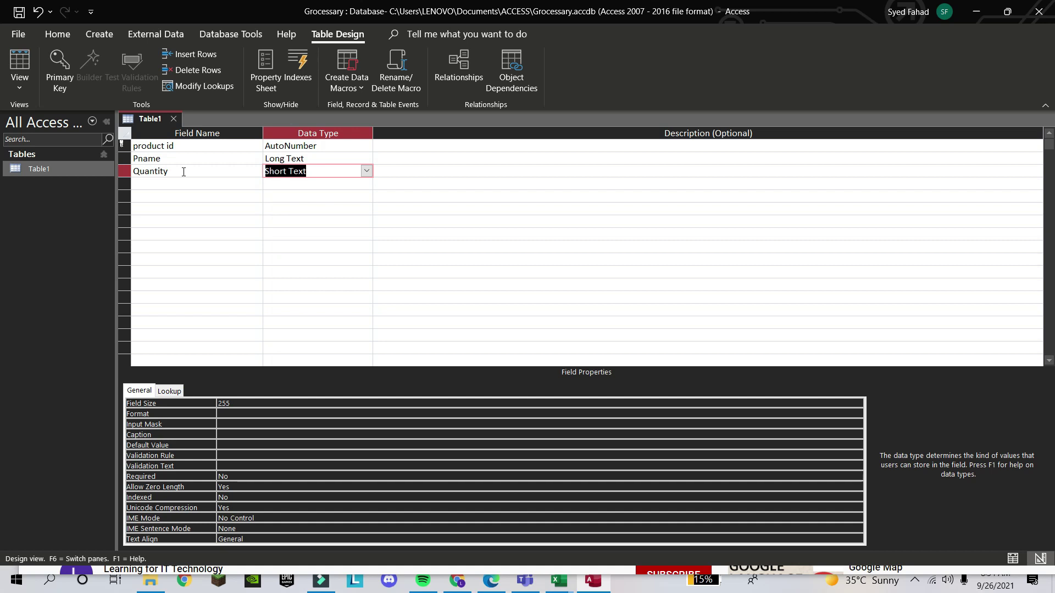
pyautogui.write('number')
pyautogui.click(214, 186)
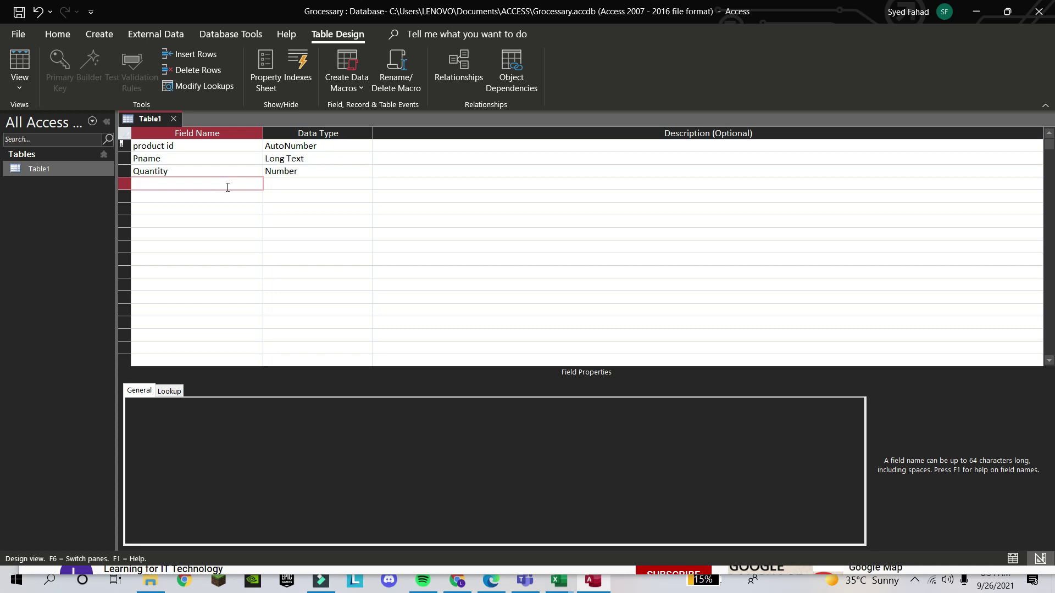
# Add a fourth field named Price and set its data type to Number
pyautogui.write('pr')
pyautogui.press('BackSpace')
pyautogui.press('BackSpace')
pyautogui.write('Price')
pyautogui.click(299, 183)
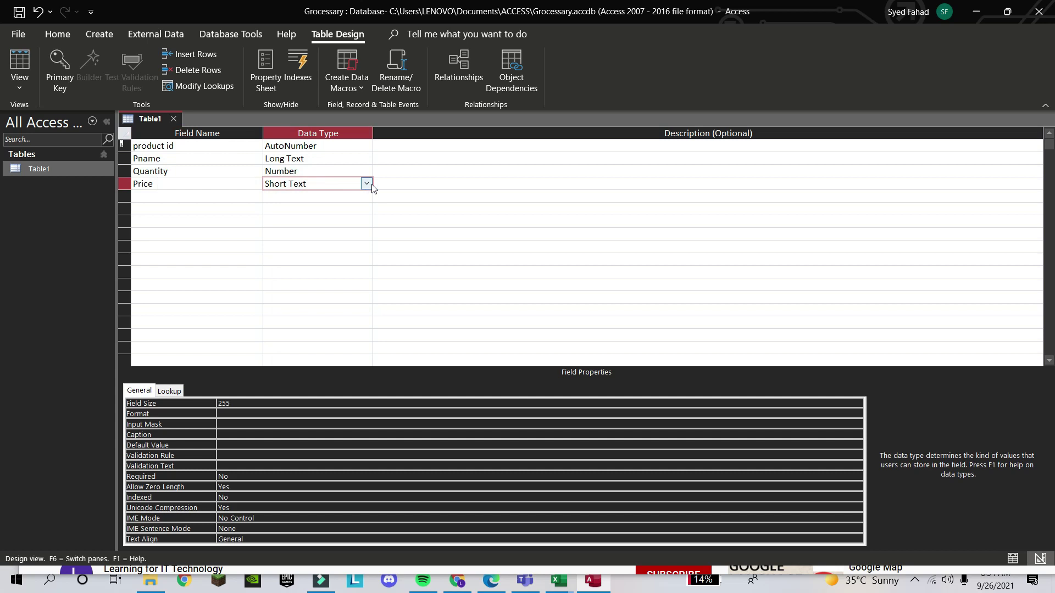
pyautogui.click(366, 183)
pyautogui.click(326, 219)
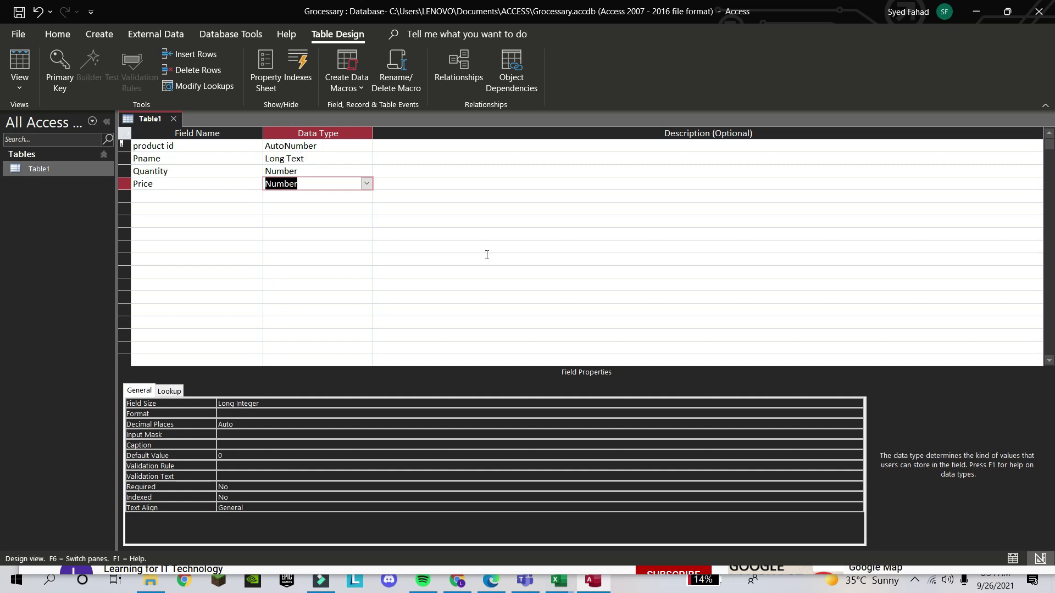
pyautogui.click(189, 146)
pyautogui.click(188, 158)
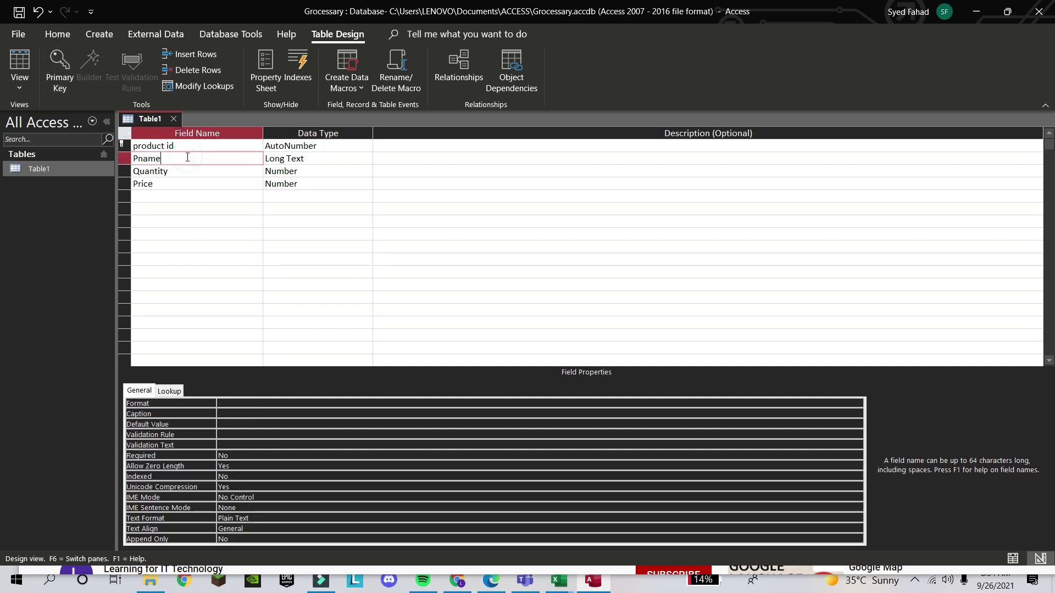
pyautogui.click(123, 145)
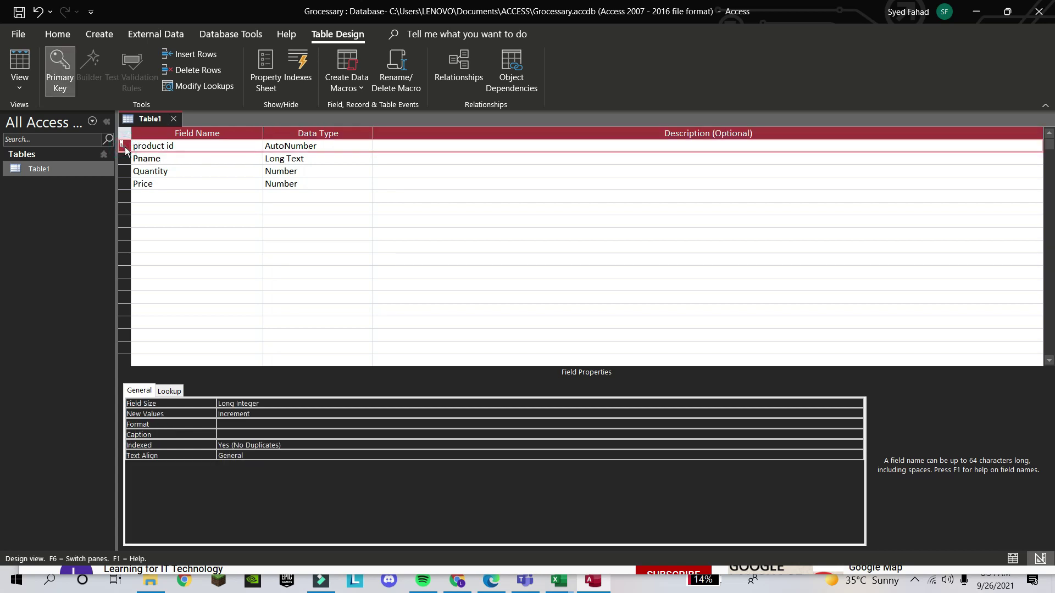
pyautogui.click(190, 146)
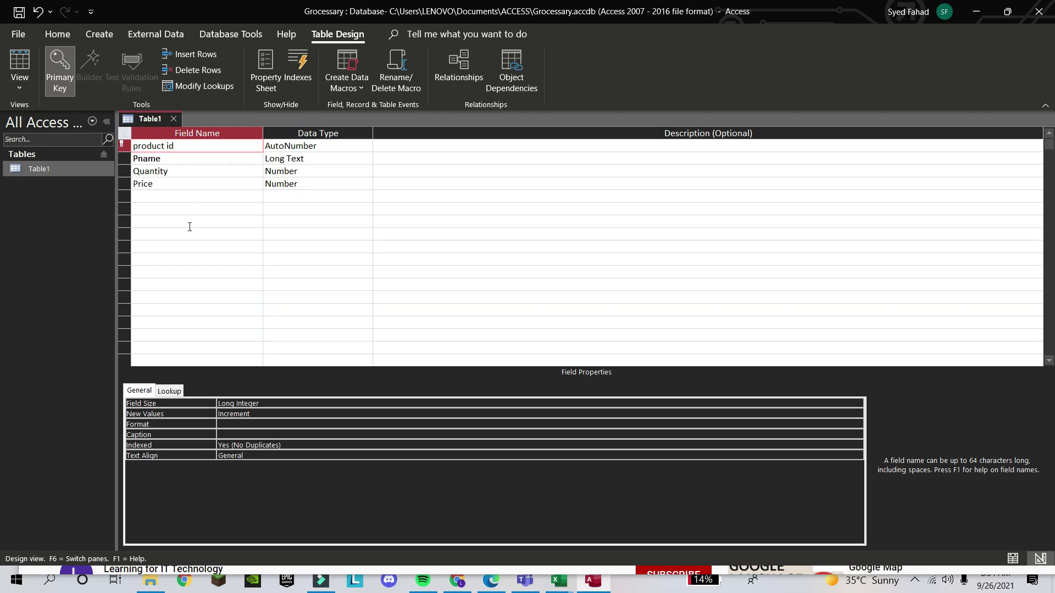
# Close Table1's design, save the changes, and reopen Table1 in Datasheet View
pyautogui.click(175, 118)
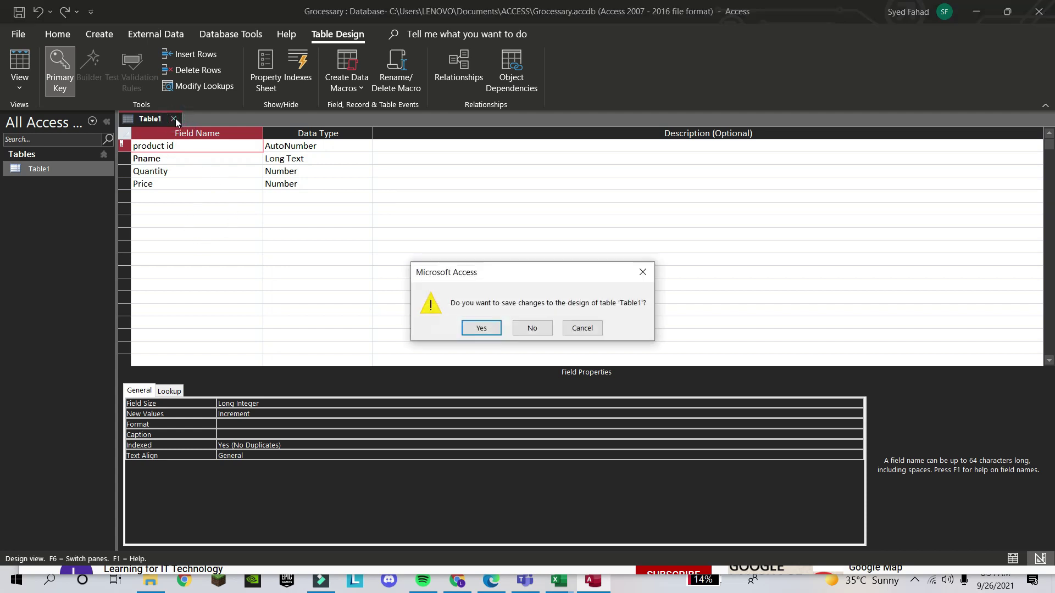
pyautogui.click(484, 327)
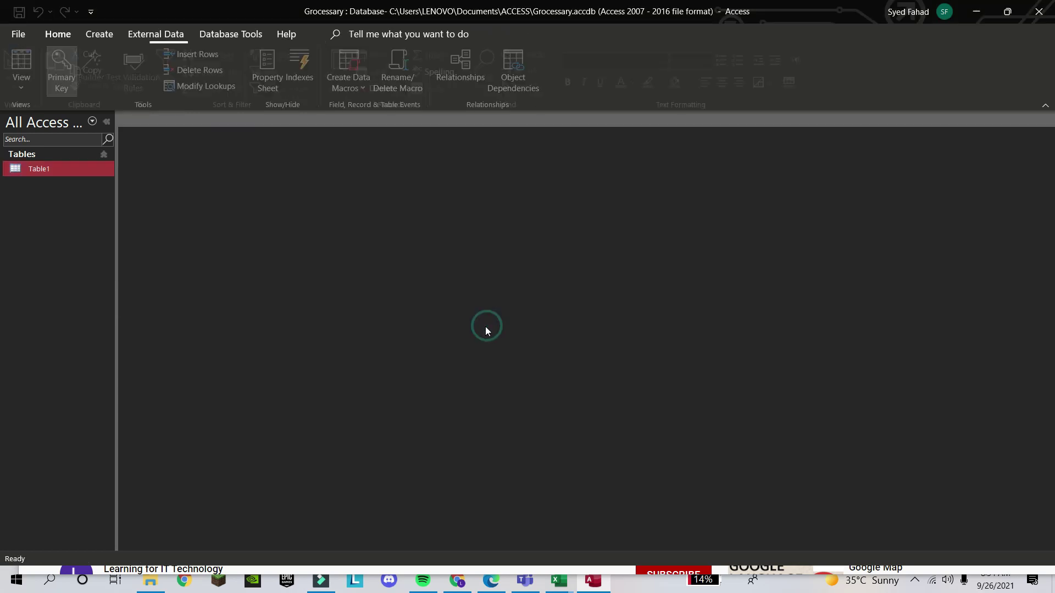
pyautogui.doubleClick(61, 166)
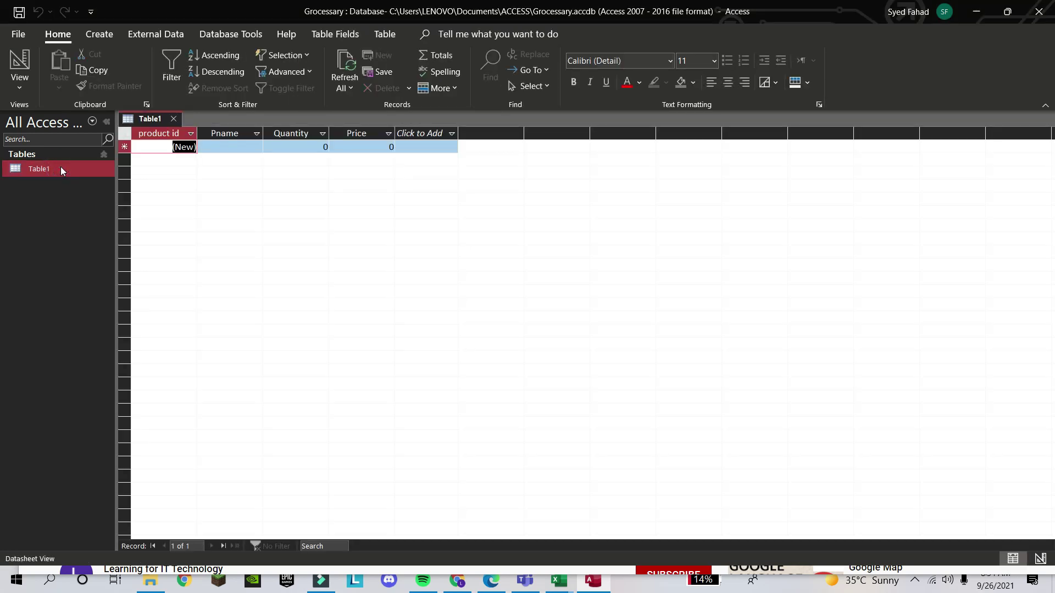
# Enter Egg as the first record's product name and save the record
pyautogui.click(237, 152)
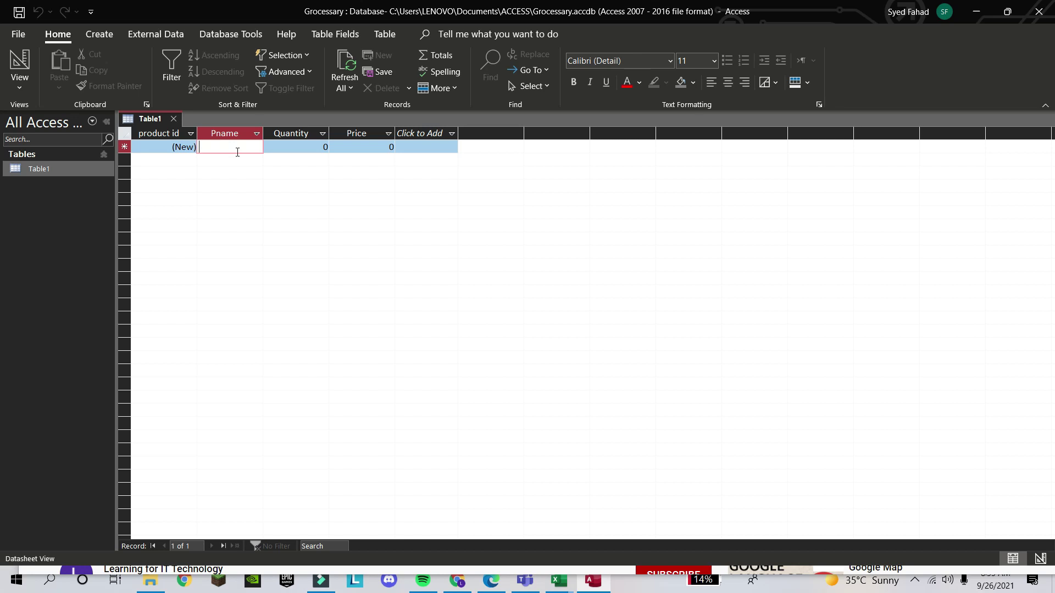
pyautogui.write('Egg')
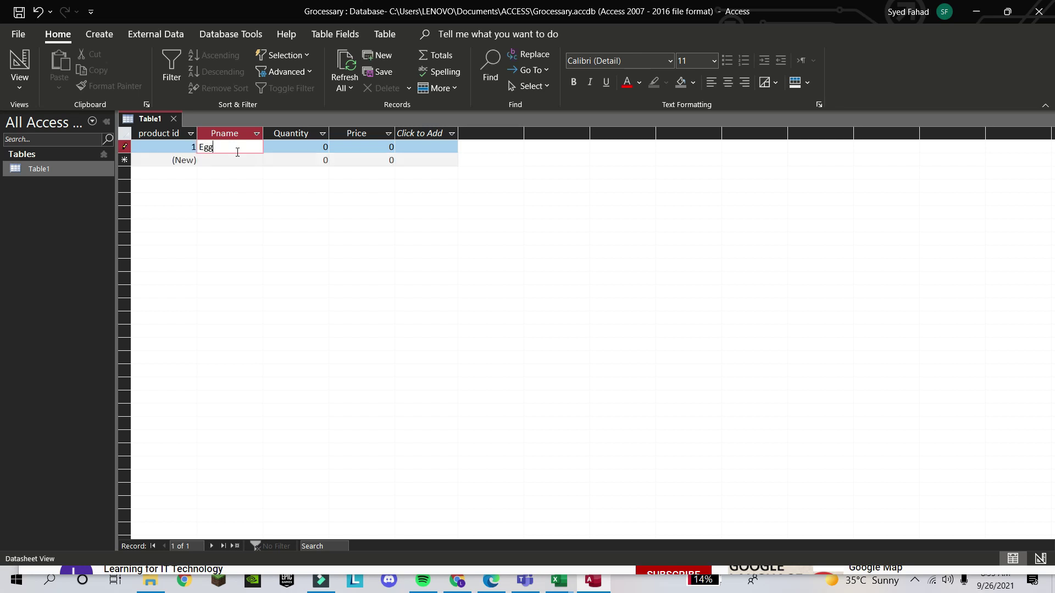
pyautogui.press('Tab')
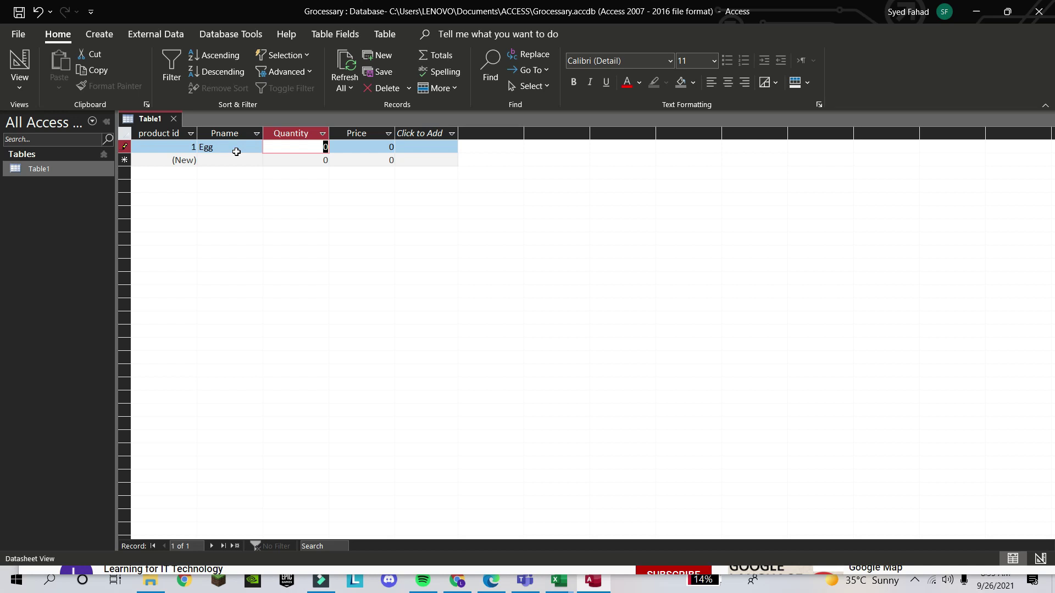
pyautogui.click(236, 152)
pyautogui.hotkey('ctrl', 's')
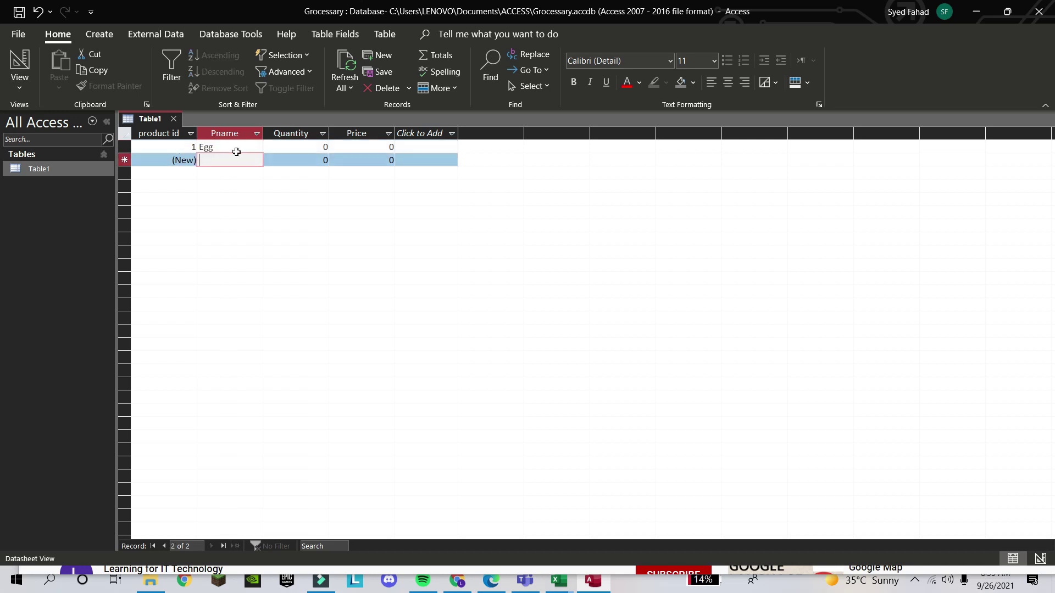
pyautogui.press('Num_Lock')
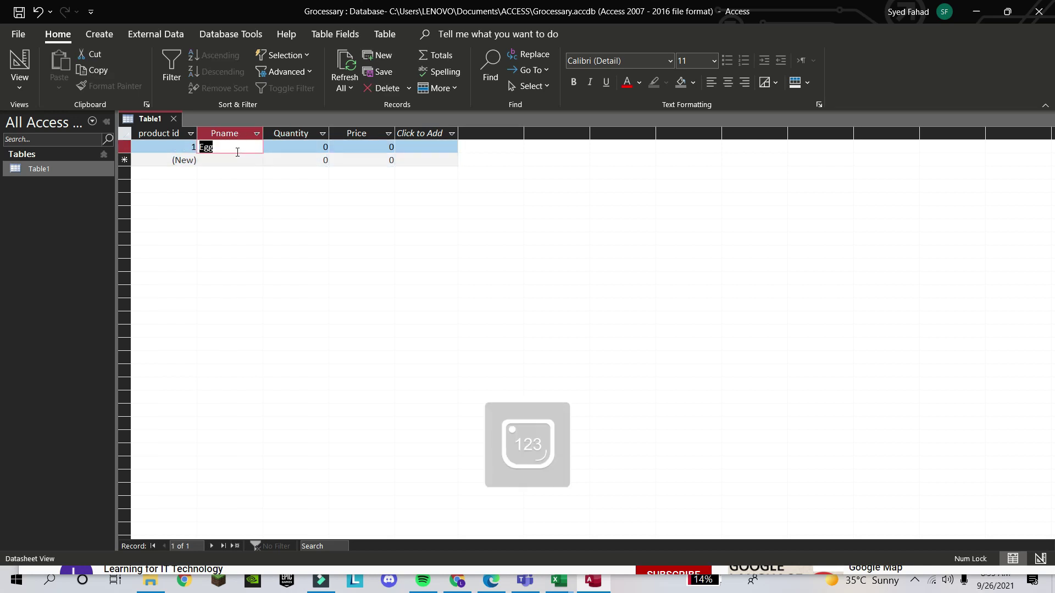
pyautogui.write('52')
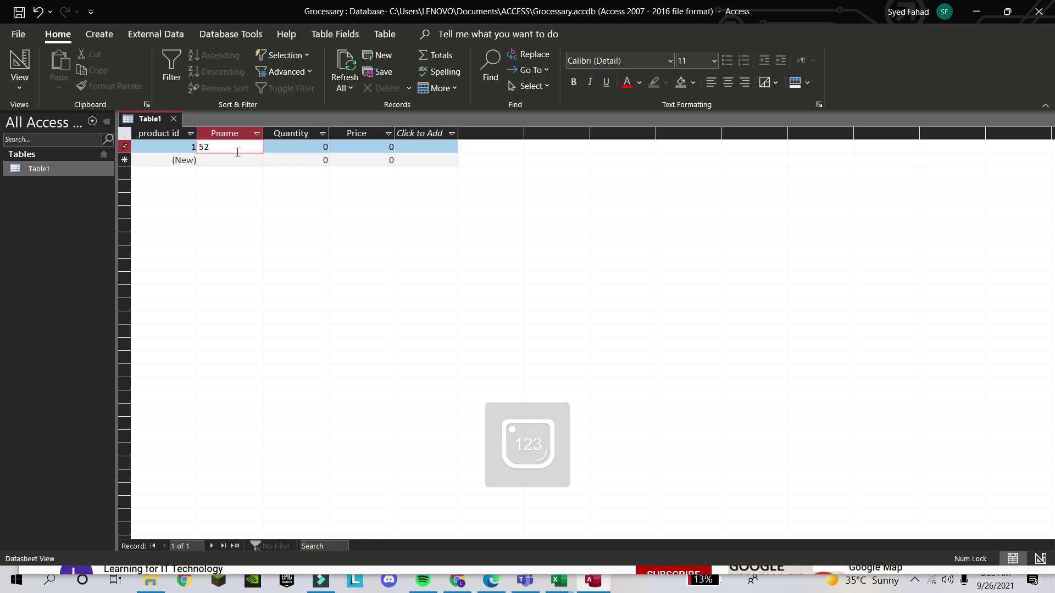
pyautogui.press('Tab')
# Give the first record Quantity 4 and Price 8, and correct its name to EGG
pyautogui.press('Tab')
pyautogui.hotkey('shift', 'Tab')
pyautogui.hotkey('shift', 'Tab')
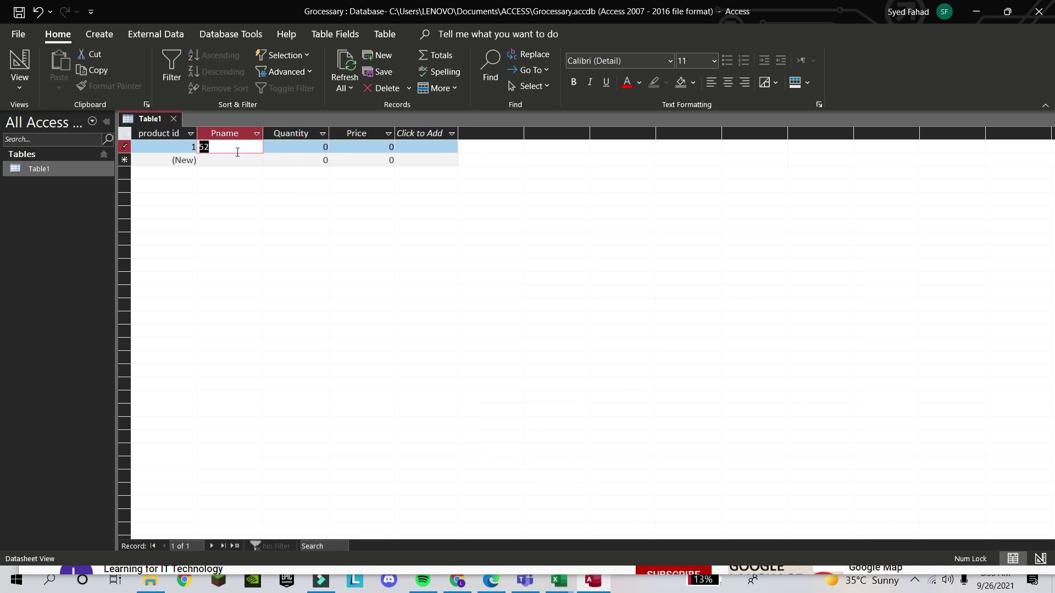
pyautogui.write('E')
pyautogui.press('BackSpace')
pyautogui.write('52')
pyautogui.press('Tab')
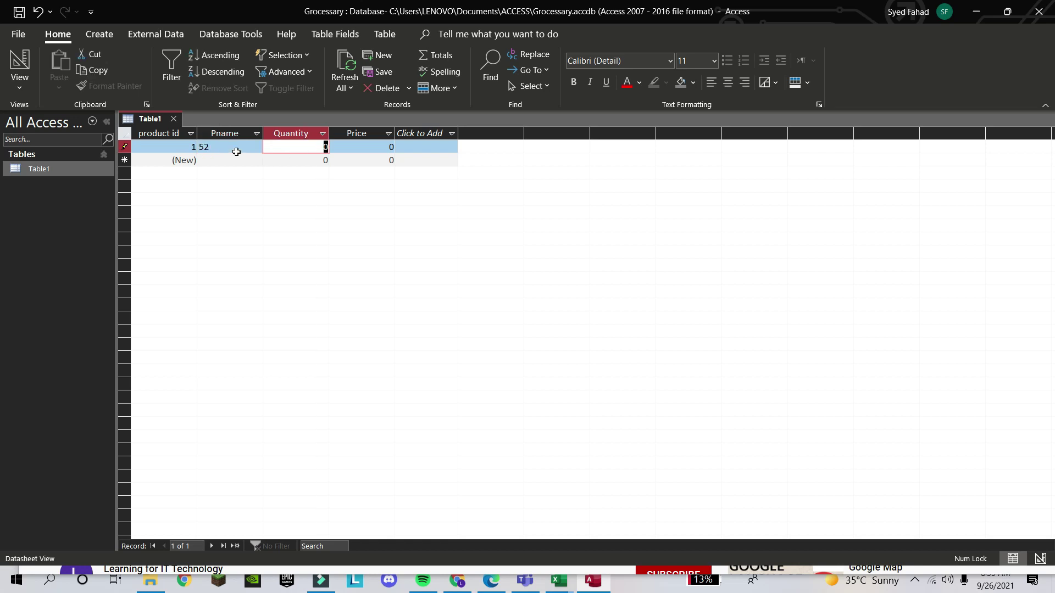
pyautogui.write('4')
pyautogui.press('Tab')
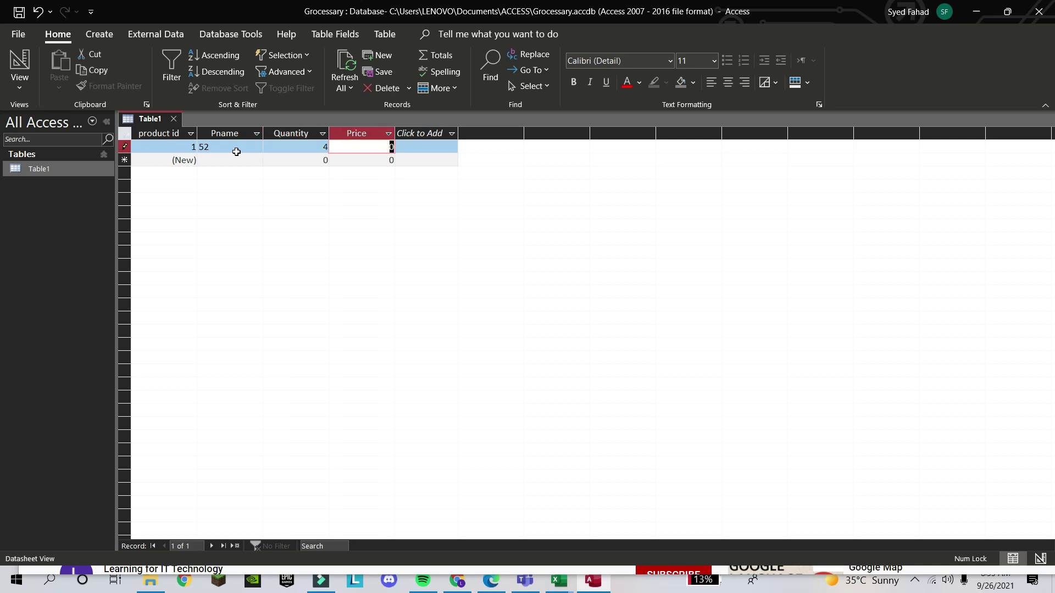
pyautogui.write('8')
pyautogui.press('Tab')
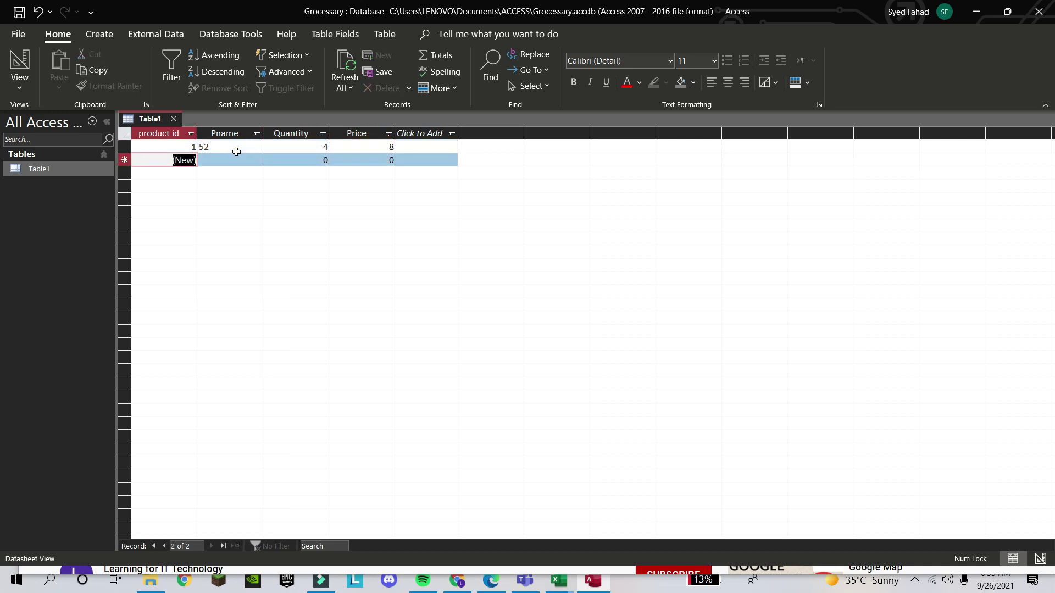
pyautogui.click(236, 151)
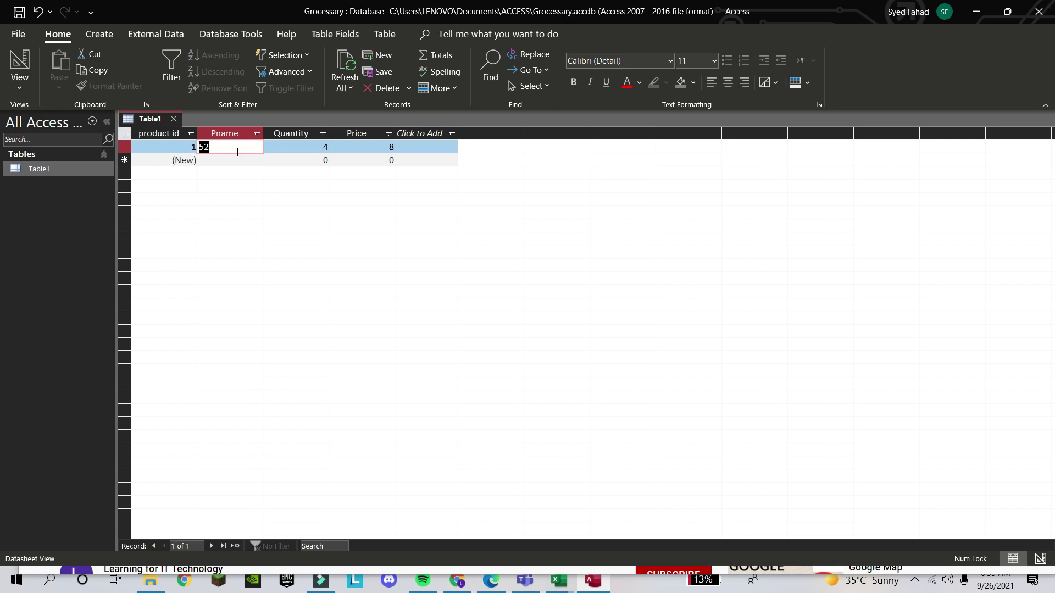
pyautogui.write('EGG')
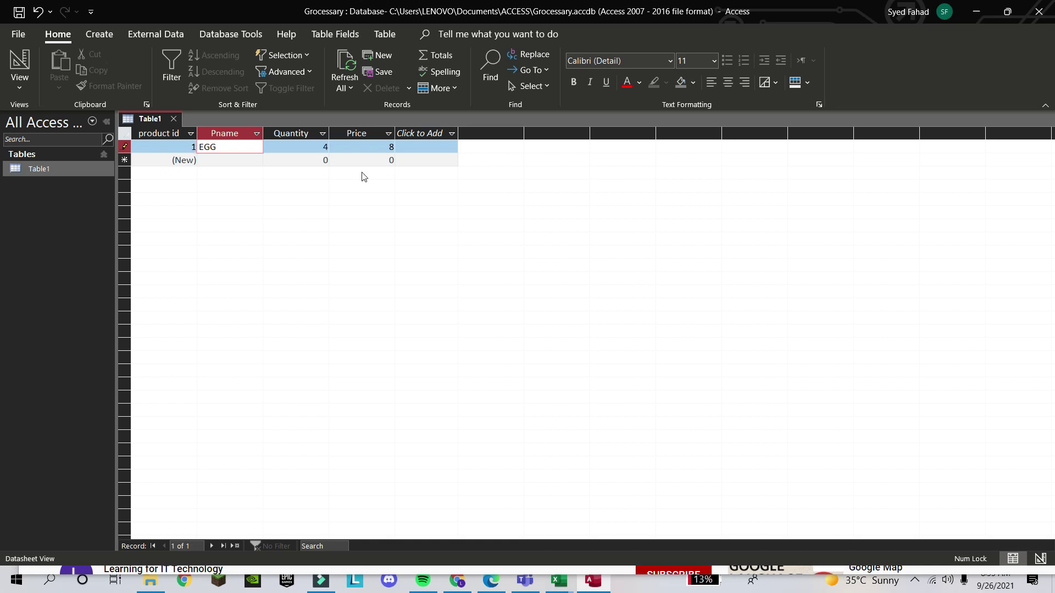
# Set EGG's Price to 8 and commit the record, starting a new row
pyautogui.click(383, 146)
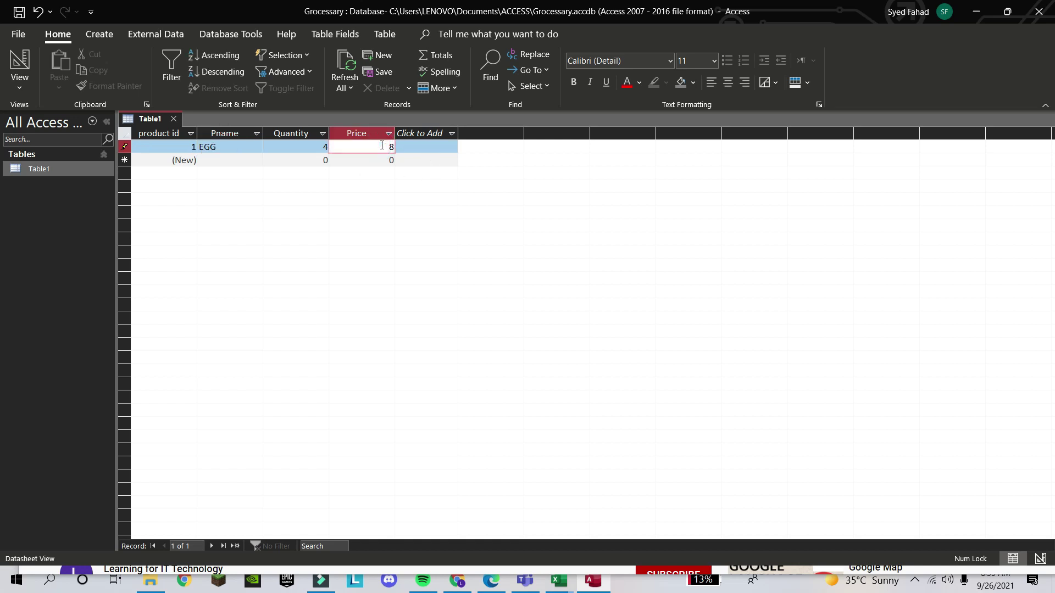
pyautogui.write('8')
pyautogui.press('Tab')
pyautogui.press('Tab')
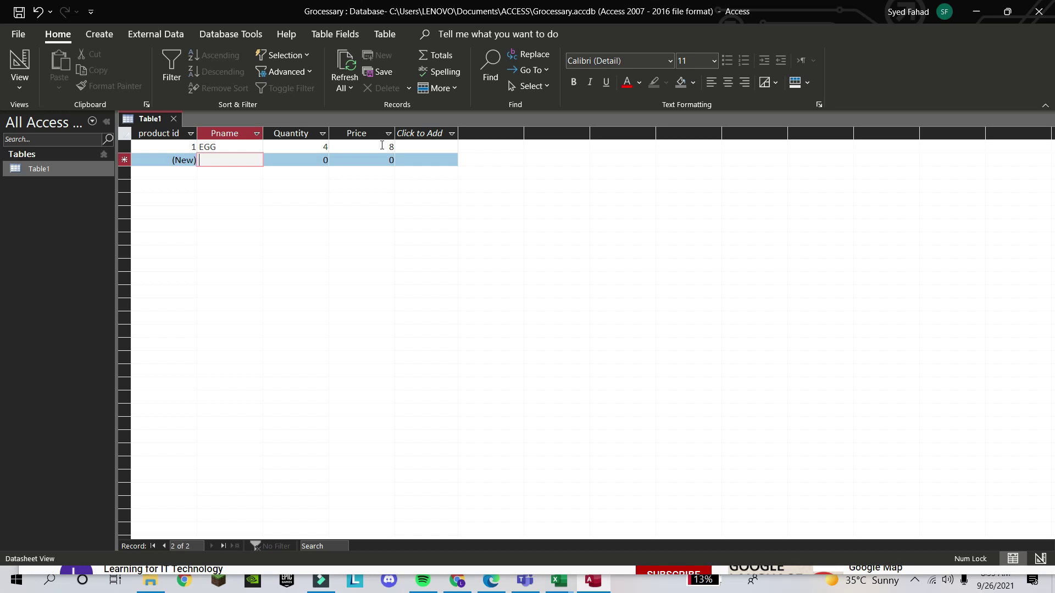
# Enter Bread with Quantity 5 and Price 6, then move into the third record
pyautogui.write('Bread')
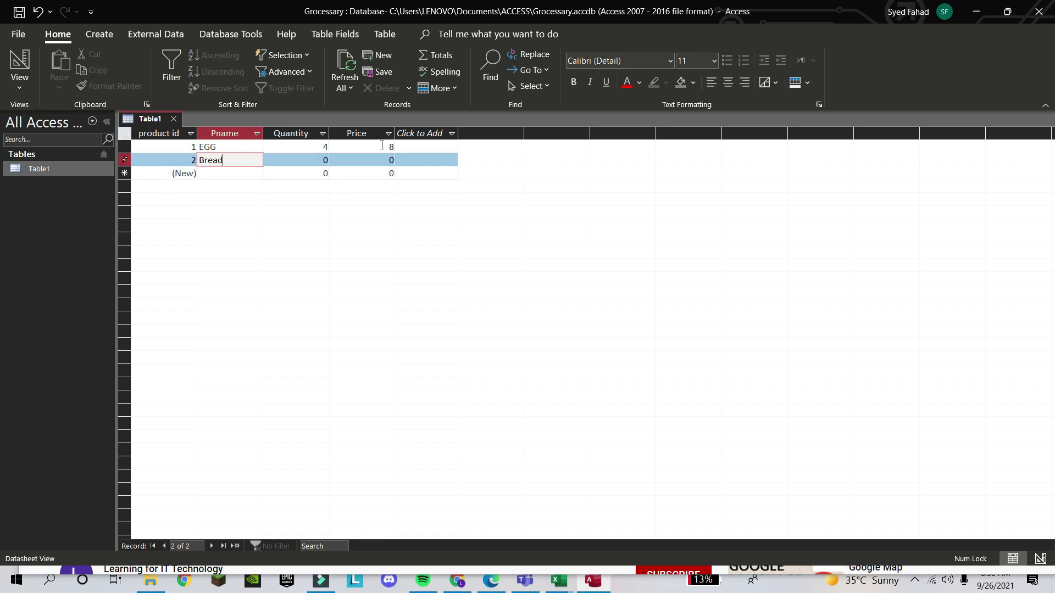
pyautogui.press('Tab')
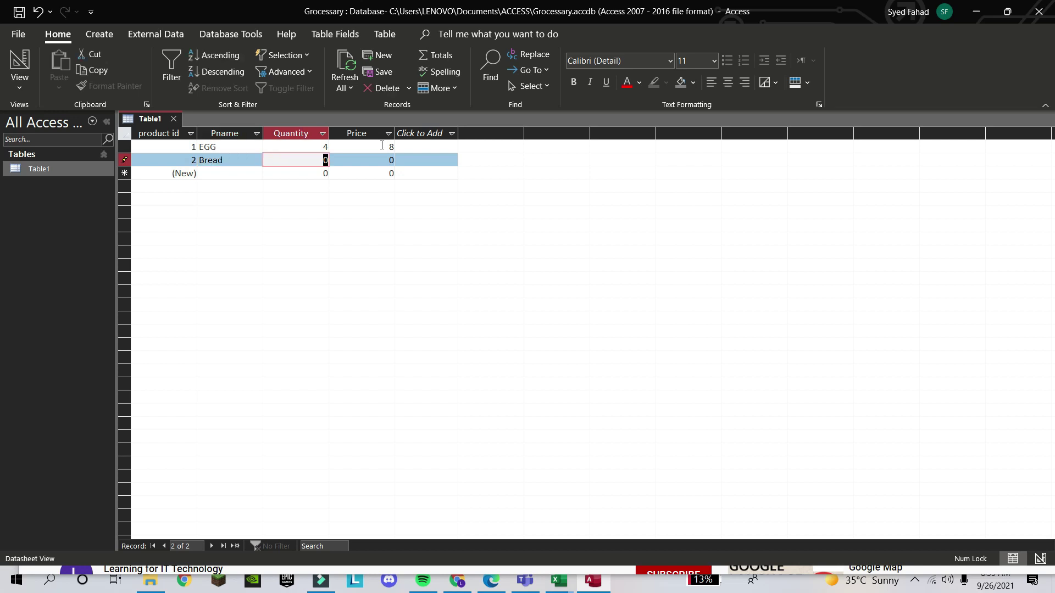
pyautogui.write('5')
pyautogui.press('Tab')
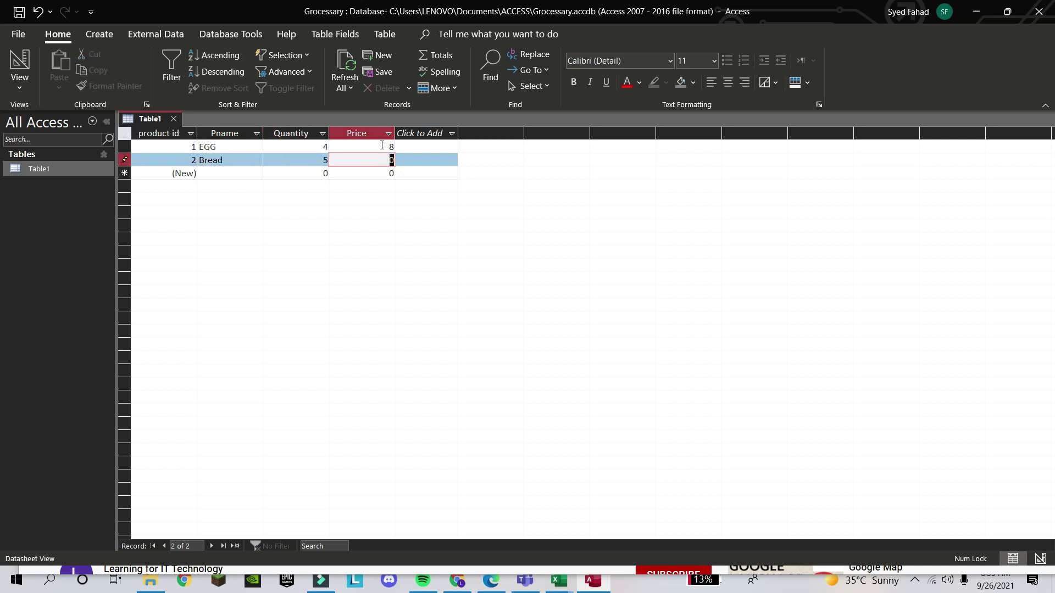
pyautogui.write('6')
pyautogui.press('Tab')
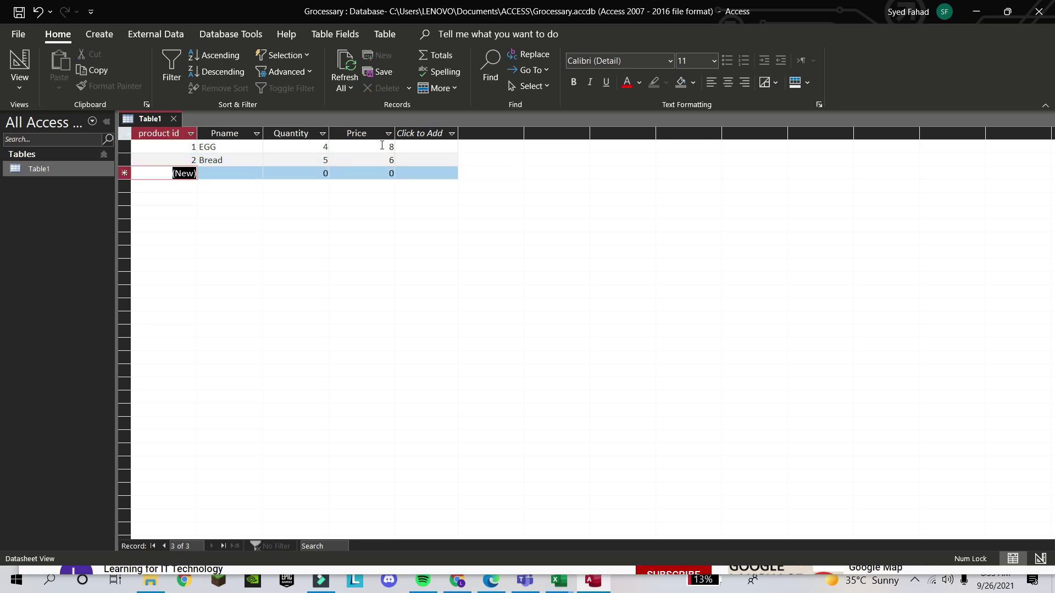
pyautogui.press('3')
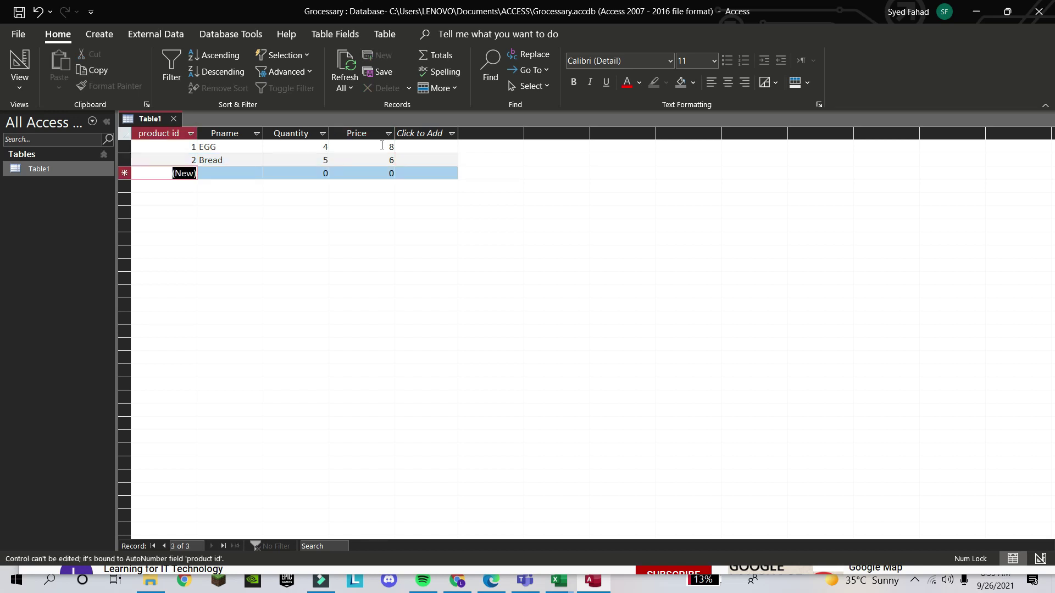
pyautogui.press('Tab')
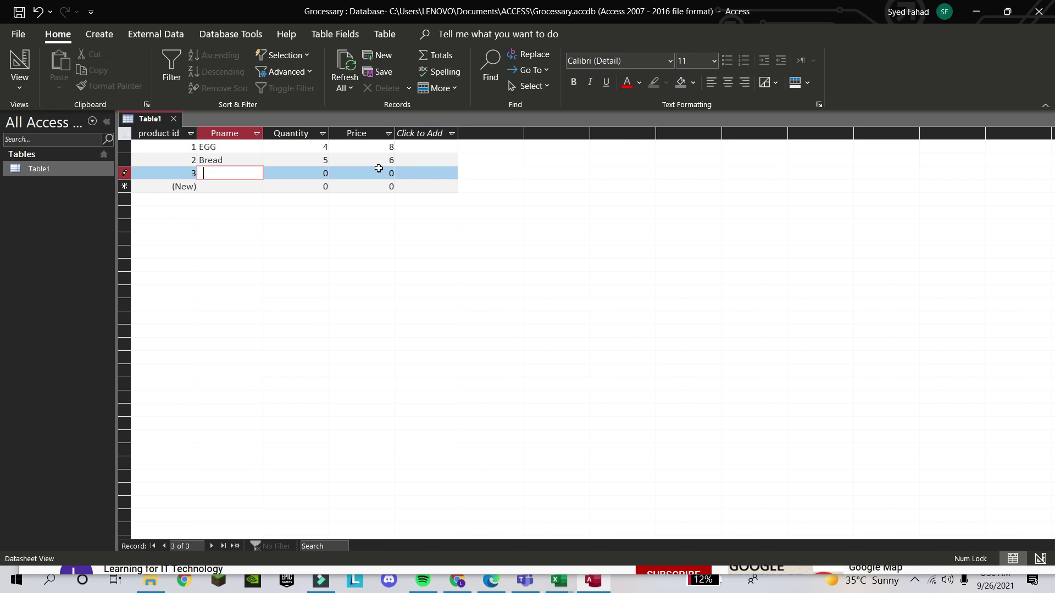
# Return to the Bread record's product name cell
pyautogui.click(230, 160)
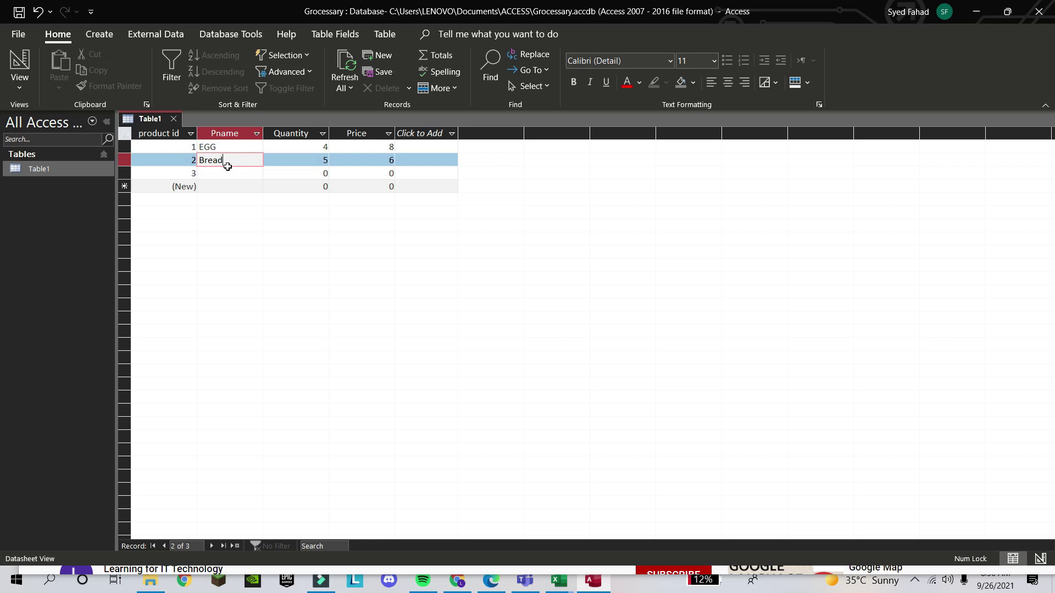